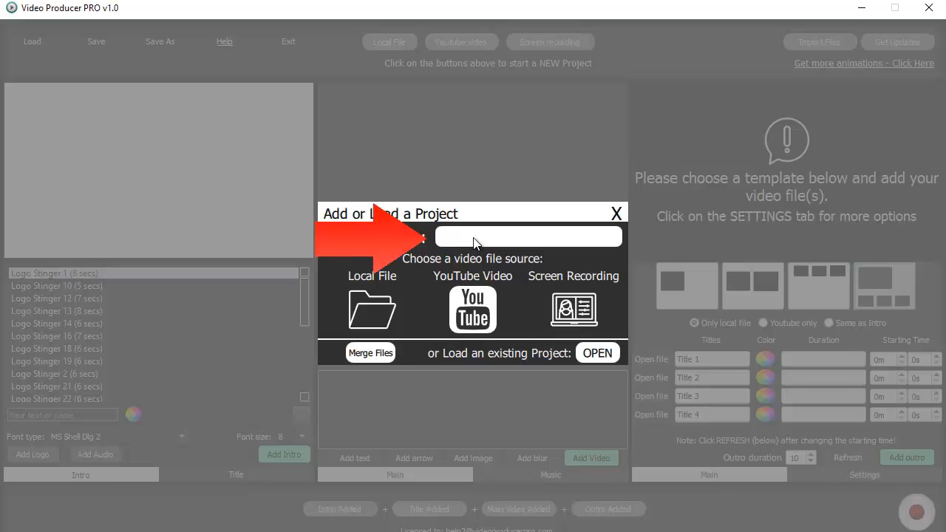
- Name the project 'My Project 1' and load SampleVideo_1280x720_2mb from Downloads as the main video
text(y Project 1)
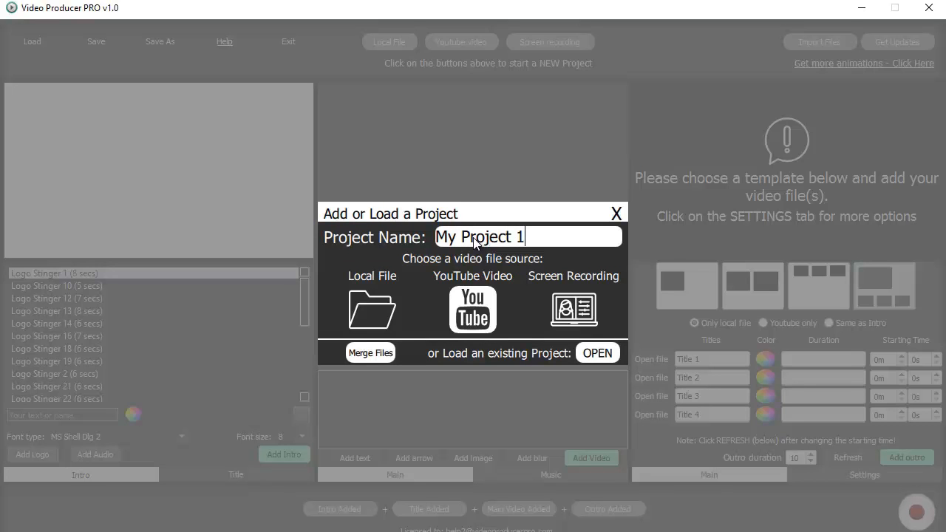
click(370, 302)
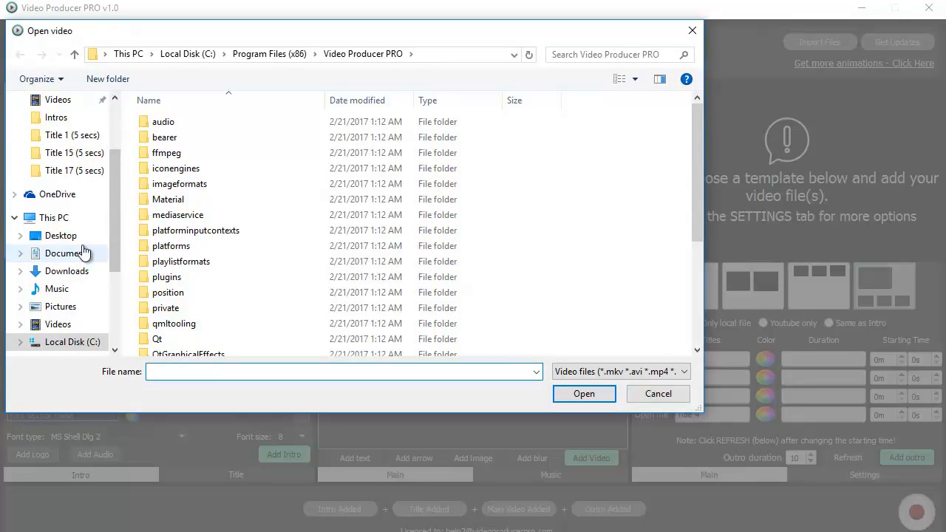
click(82, 270)
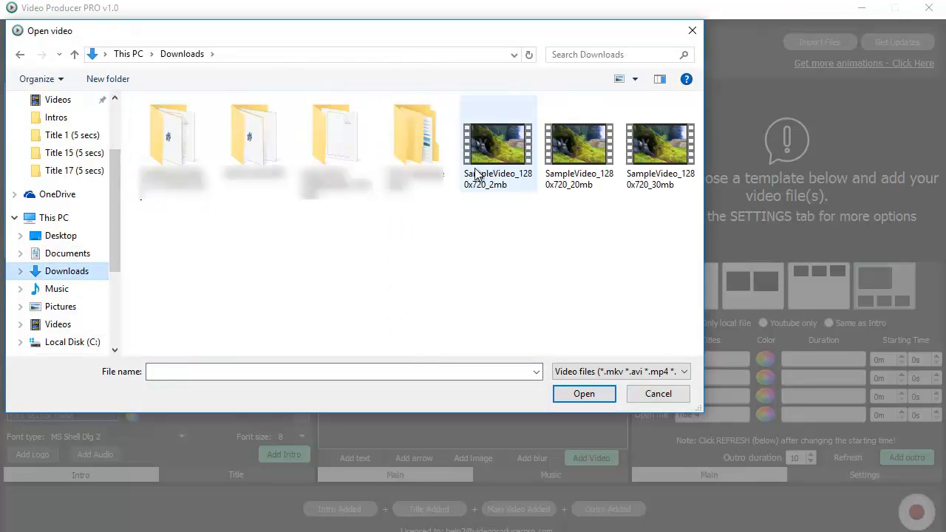
click(493, 152)
click(586, 392)
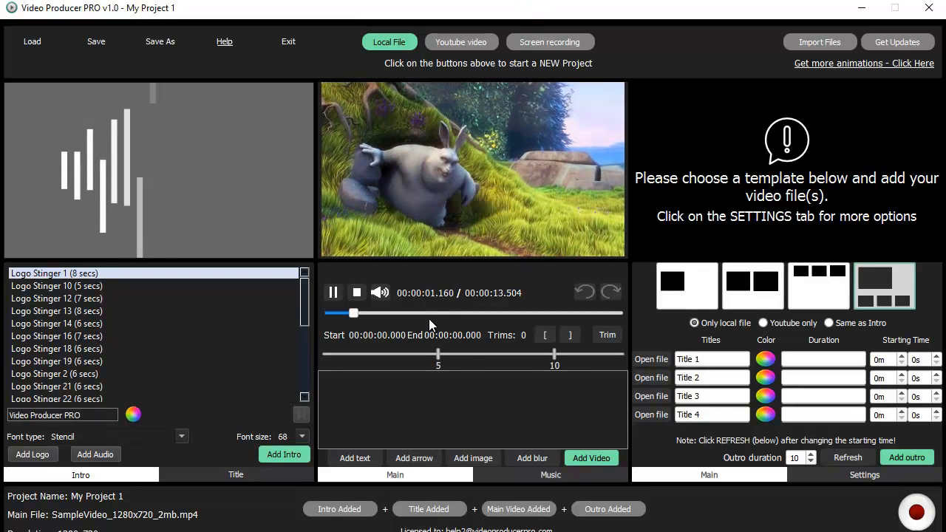
- Pause the main video, preview Logo Stinger 10, 12 and z3D Intro-Text 109, then choose Logo Stinger 3D-001
click(335, 293)
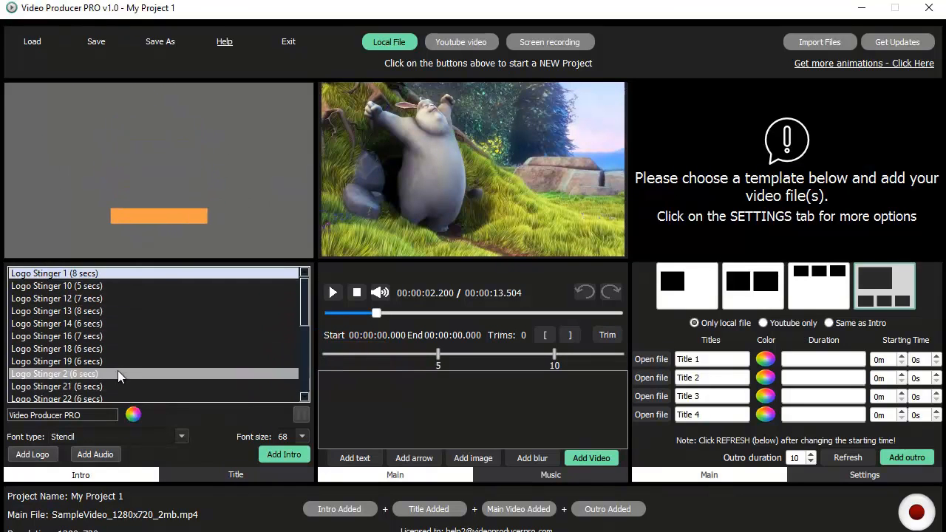
click(103, 286)
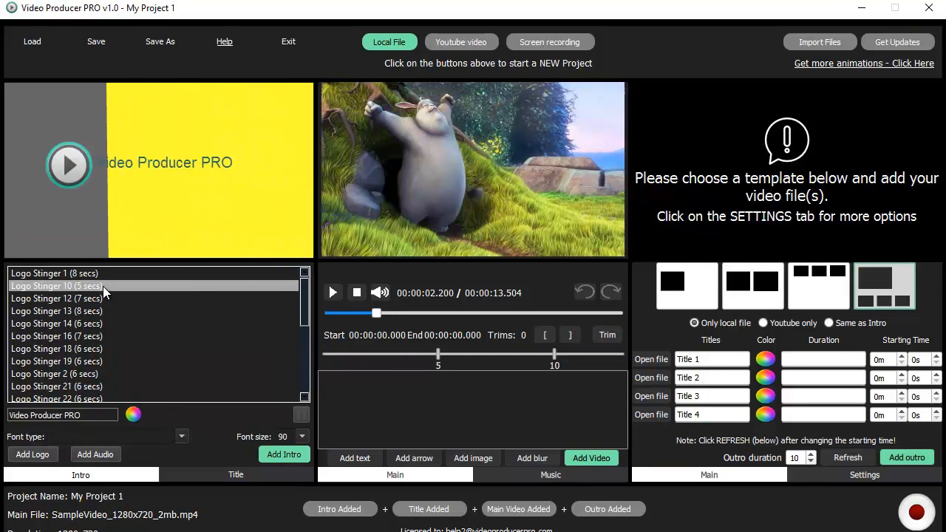
click(103, 298)
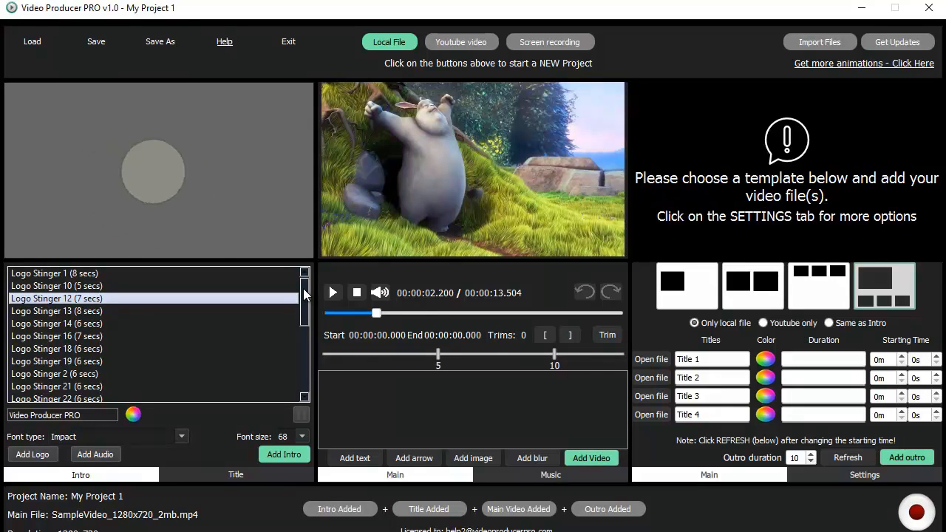
drag(303, 290, 306, 366)
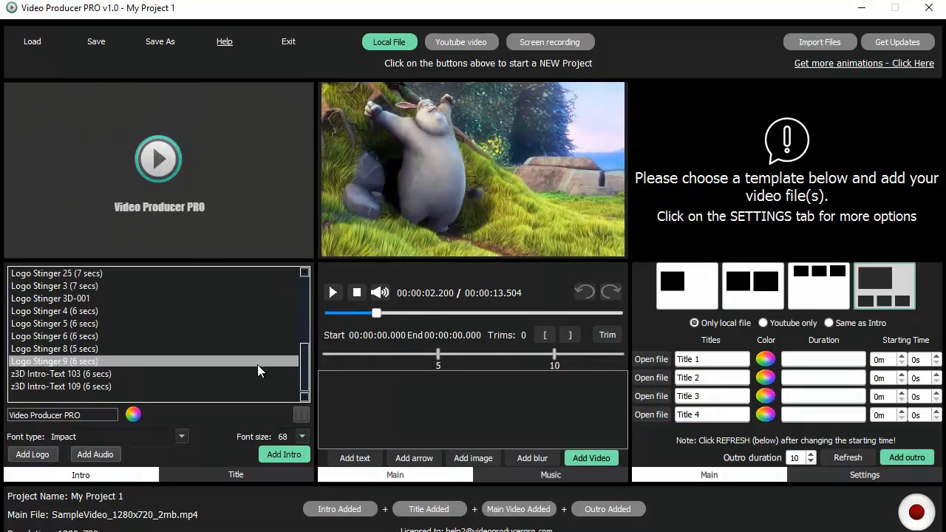
click(163, 387)
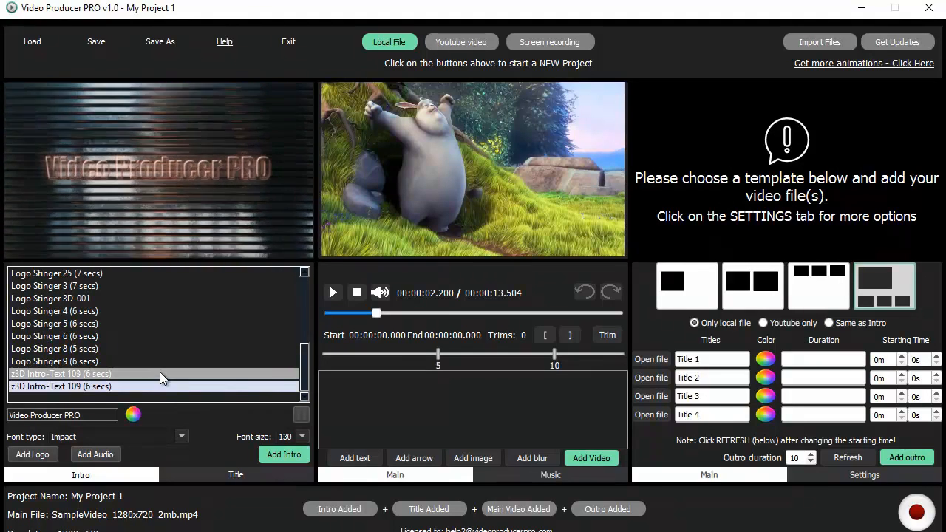
scroll(170, 354, up, 1)
click(185, 335)
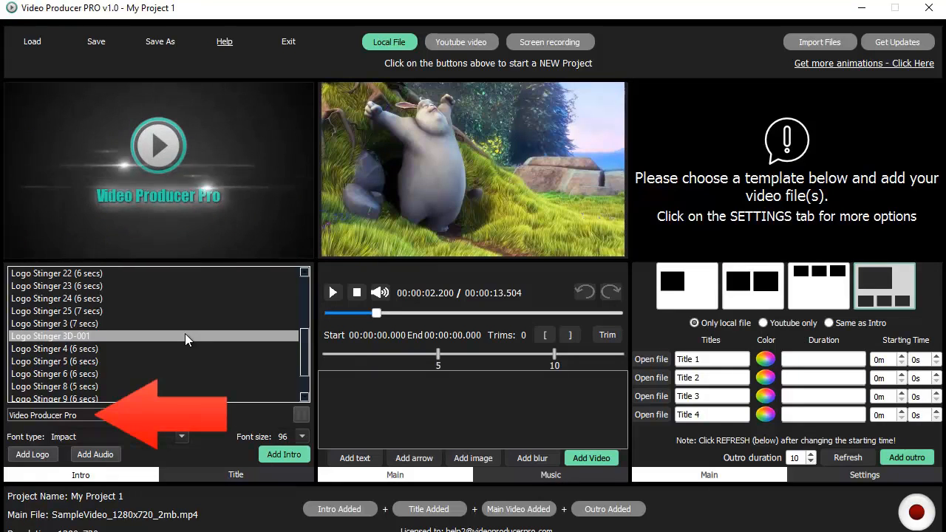
- Set the Logo Stinger 3D-001 text to 'My Company' in Gill Sans Ultra Bold Condensed, size 66
click(187, 336)
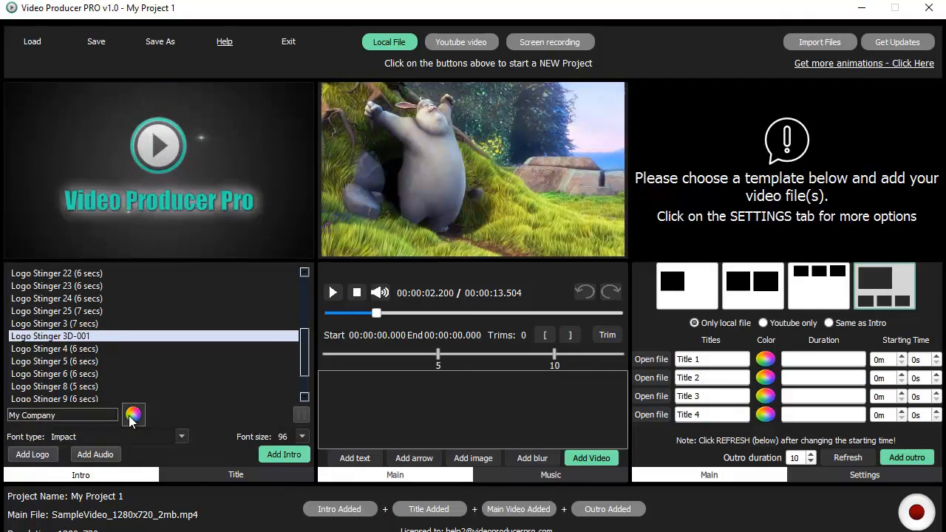
click(130, 418)
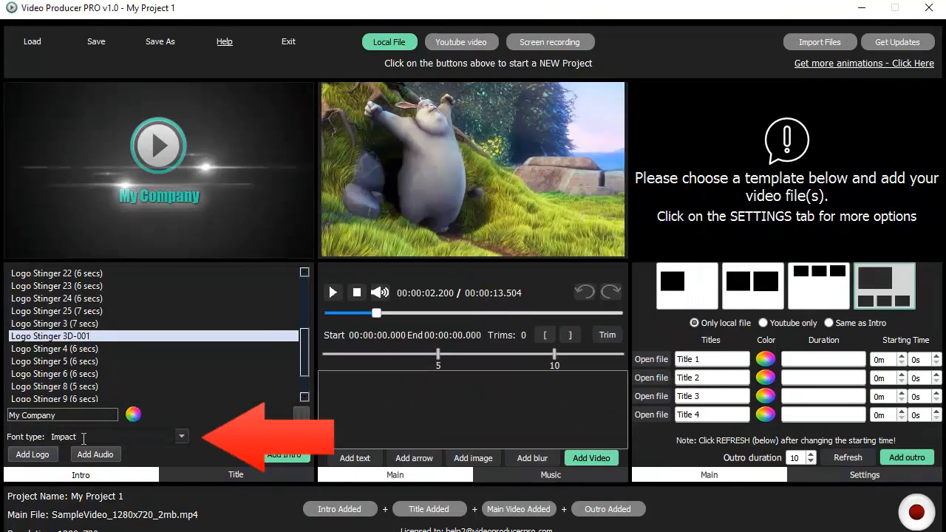
click(182, 437)
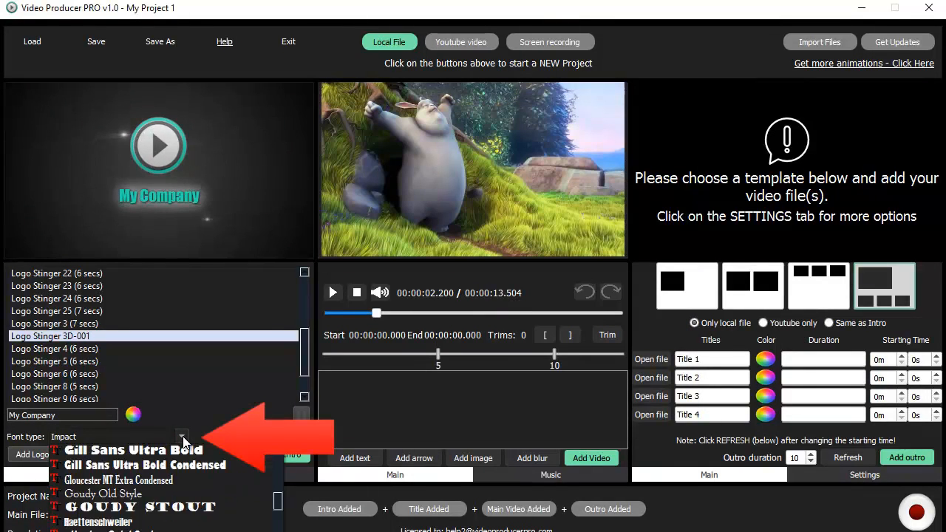
click(141, 465)
click(302, 436)
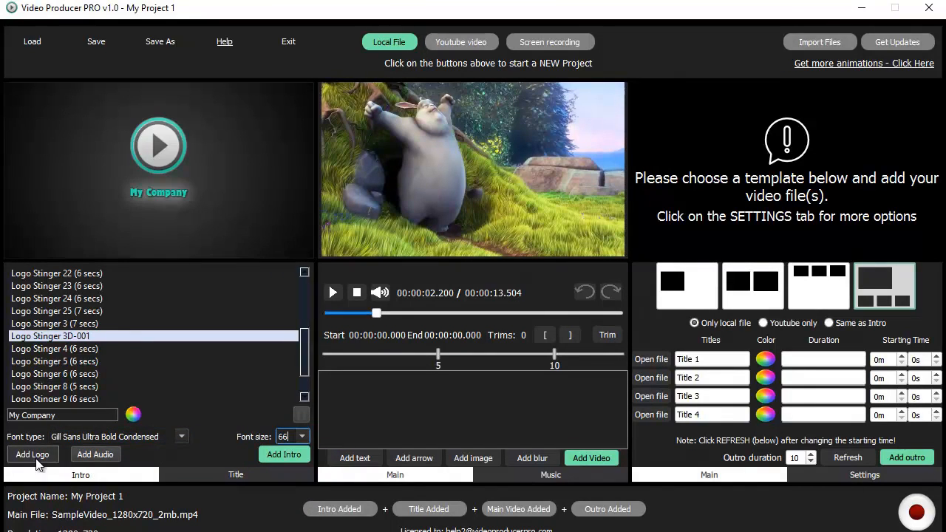
- Use Intro-Track-1 from the Intro-Music folder as intro music and render the intro into the project
click(95, 454)
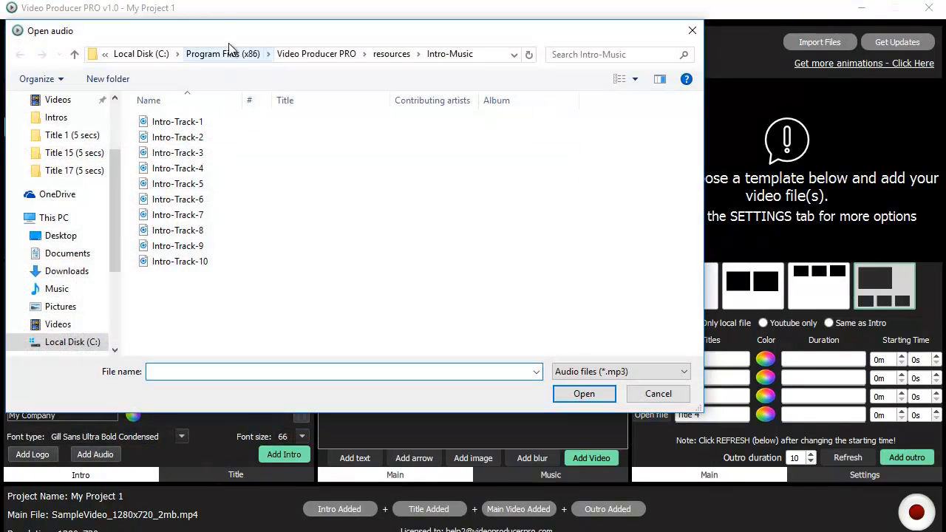
drag(231, 30, 326, 108)
click(287, 195)
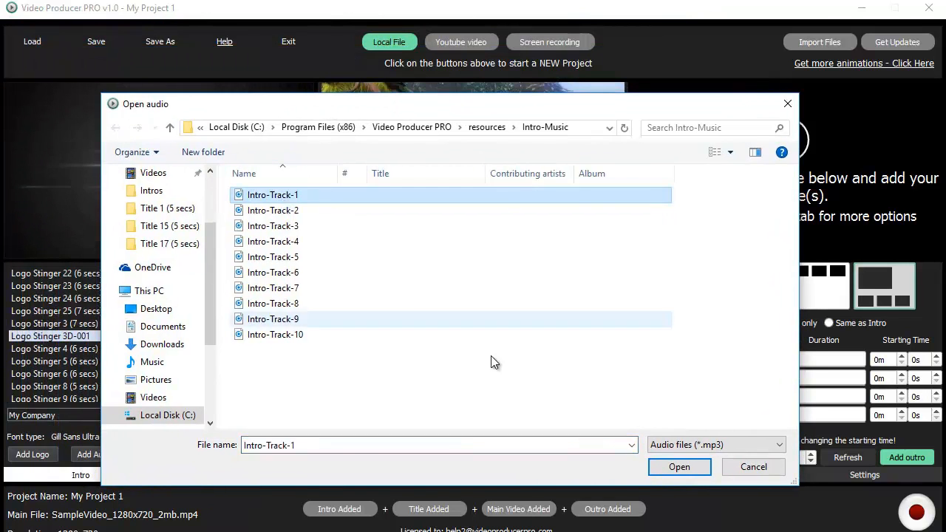
key(Return)
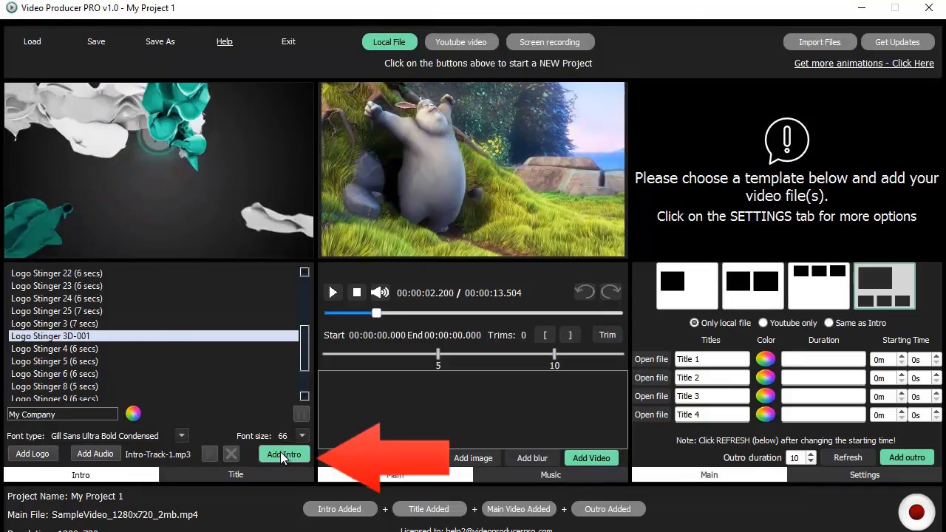
click(281, 452)
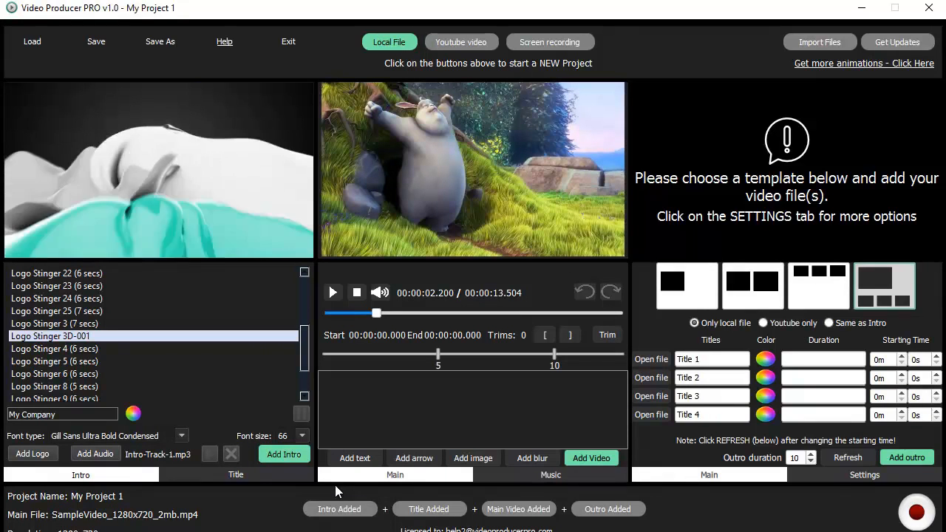
- Choose the Title 11 title style after previewing Title 10, and enter the title text
click(235, 477)
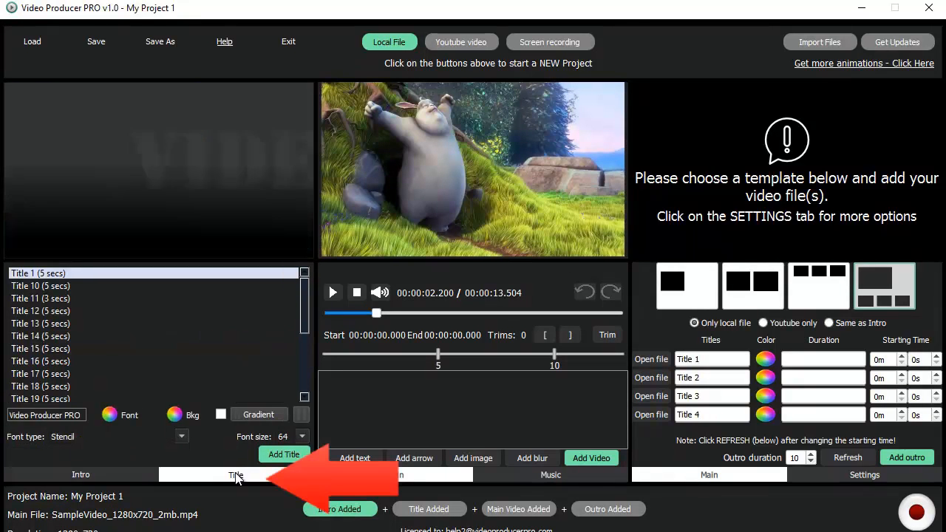
click(70, 283)
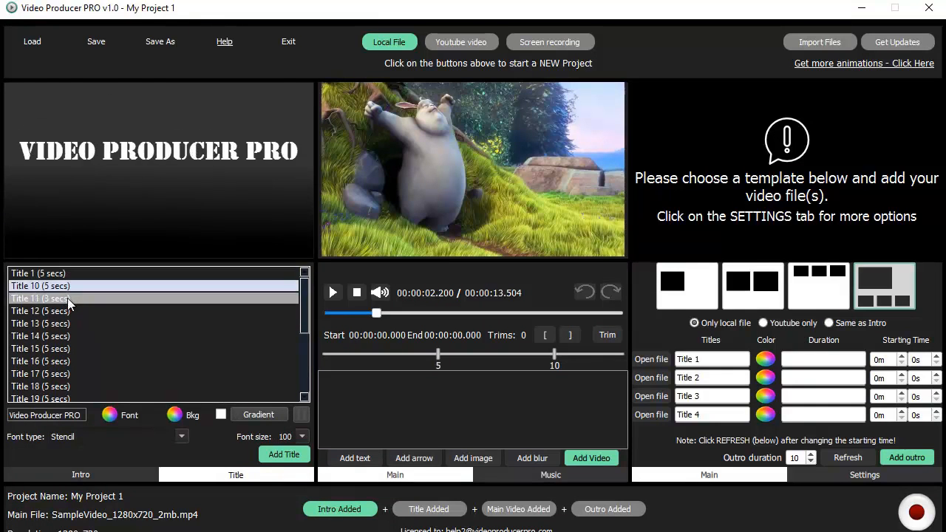
click(65, 300)
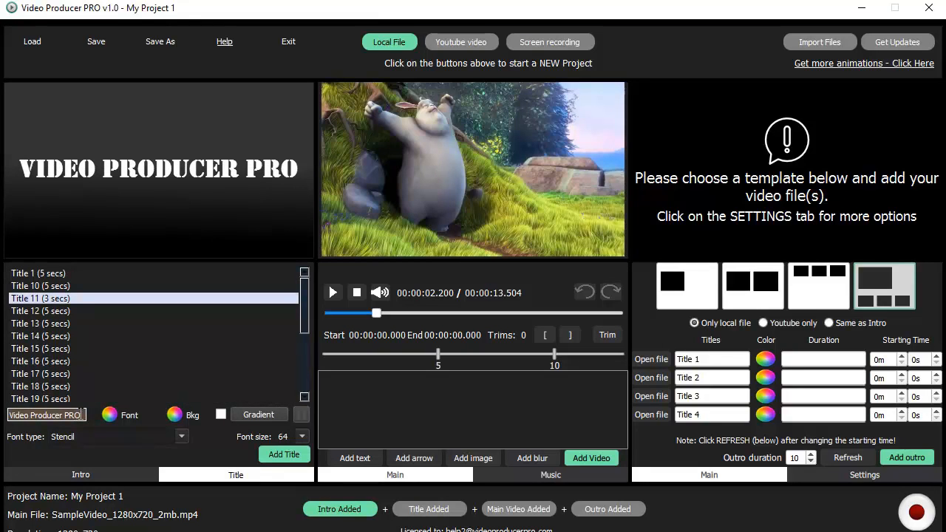
text(Your Website)
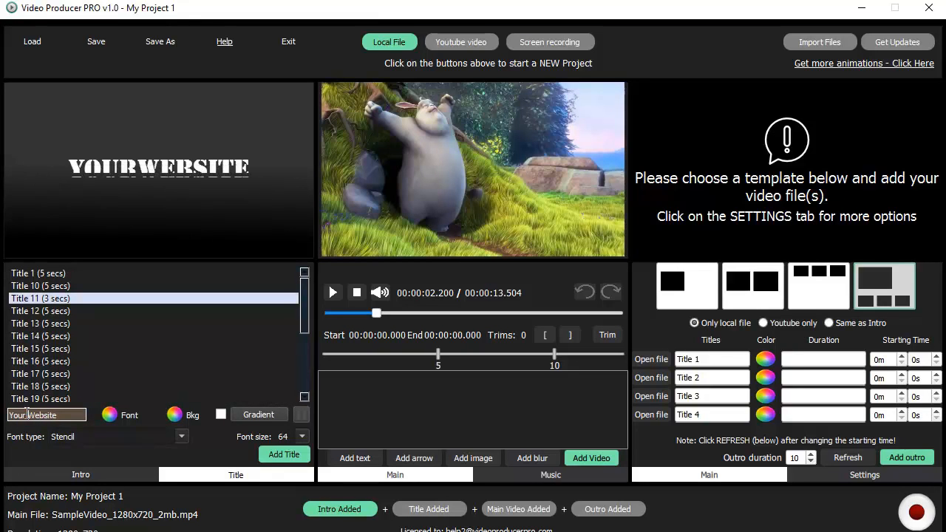
- Make the title lettering blue and the title background white
click(111, 415)
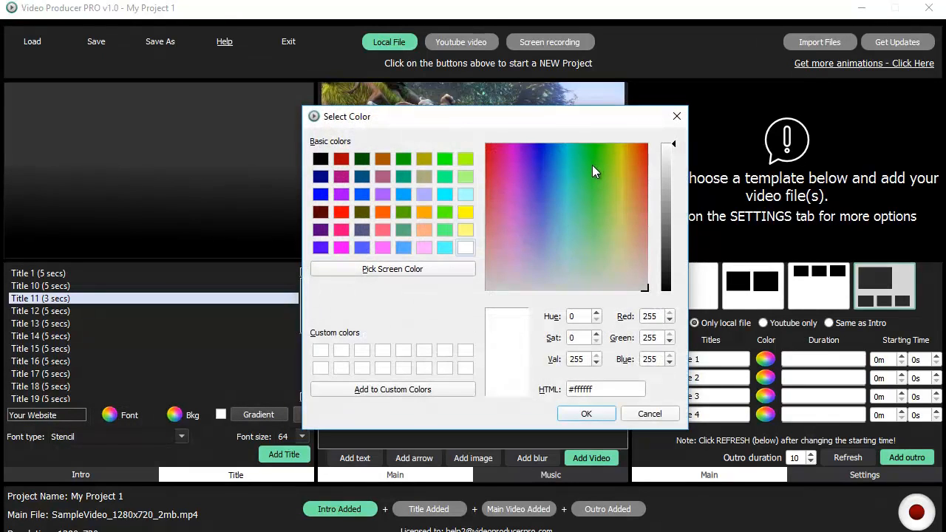
click(553, 197)
key(Return)
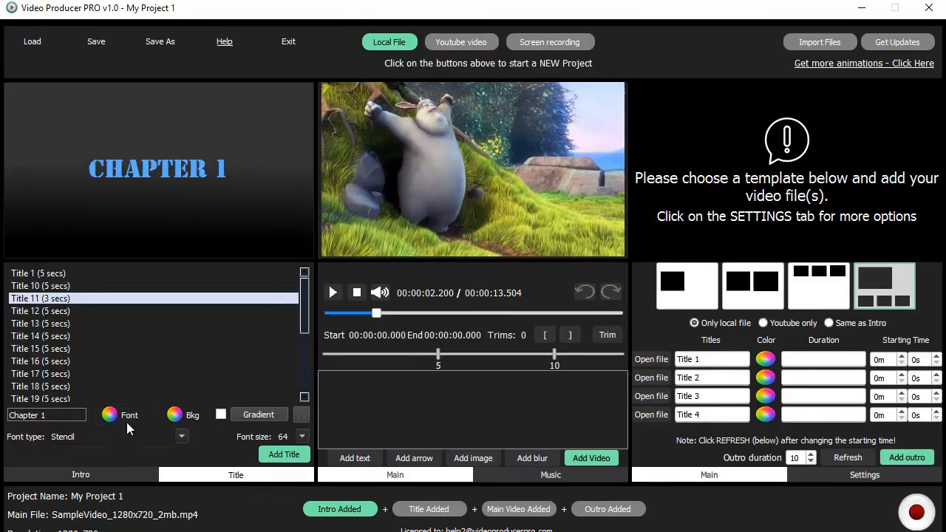
click(182, 416)
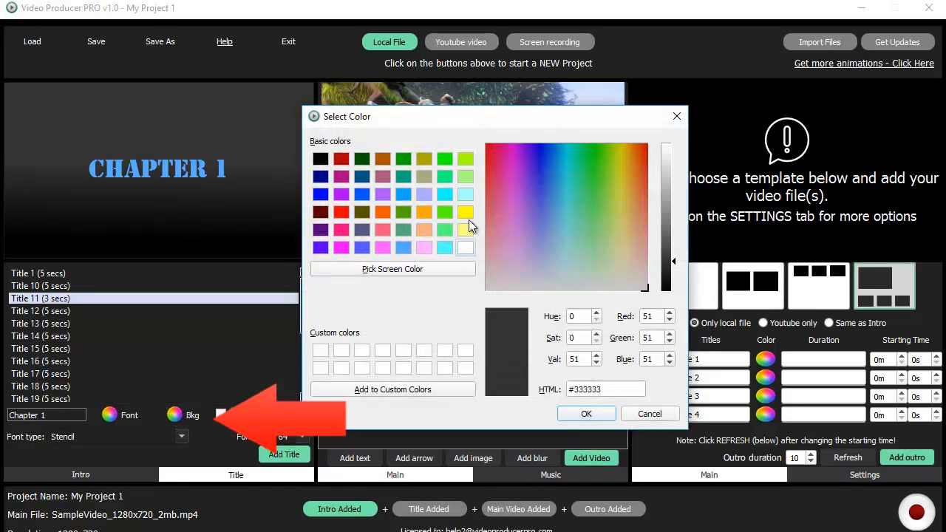
click(466, 248)
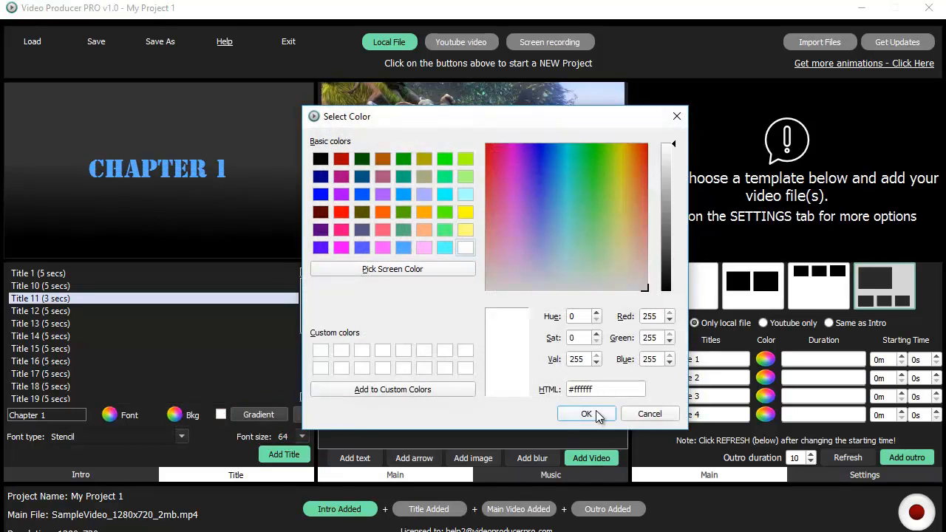
click(591, 415)
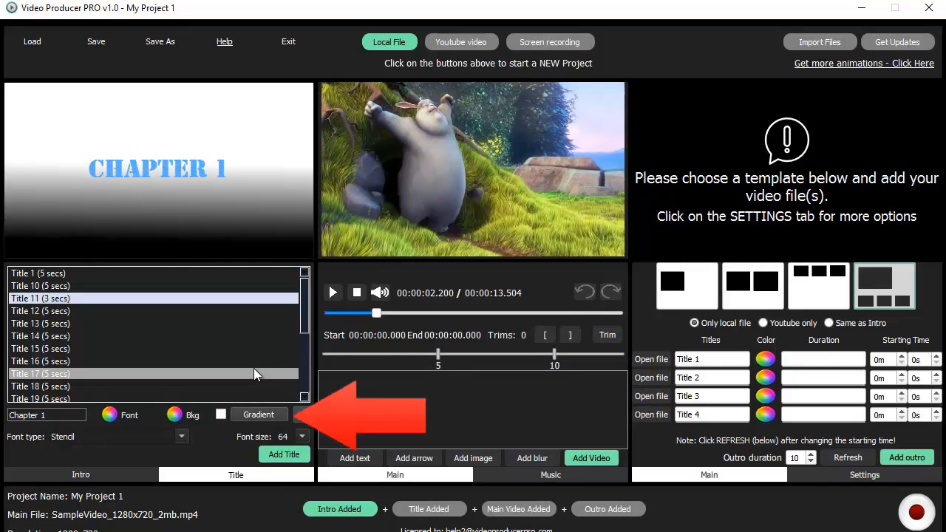
- Give the title background a light-to-deep blue gradient
click(258, 415)
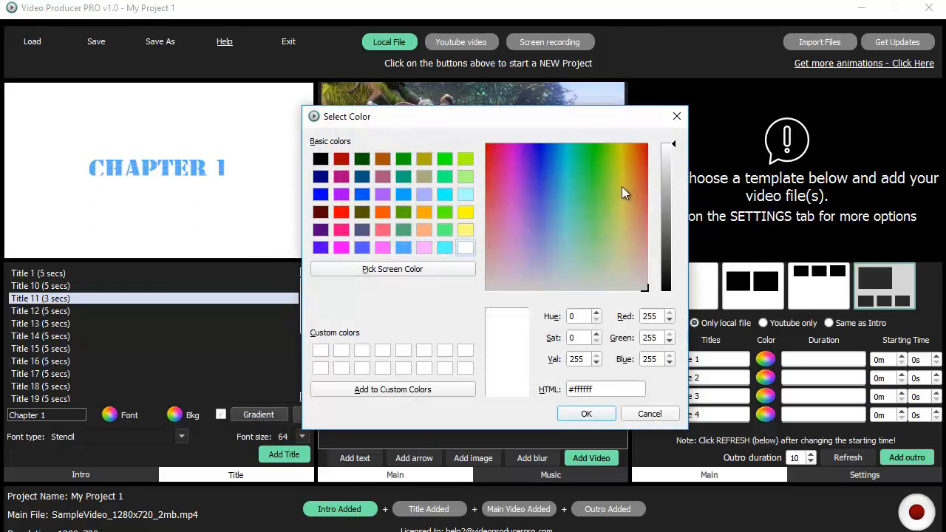
click(541, 218)
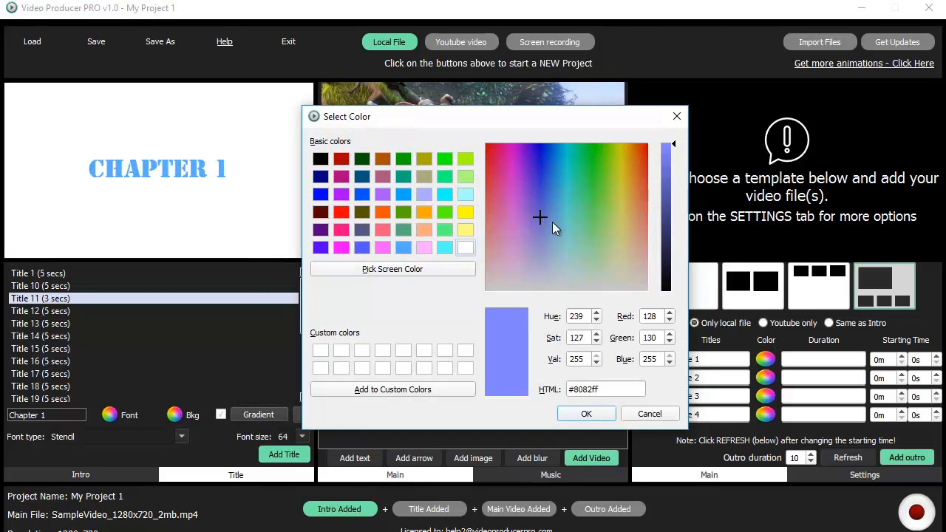
click(540, 181)
key(Return)
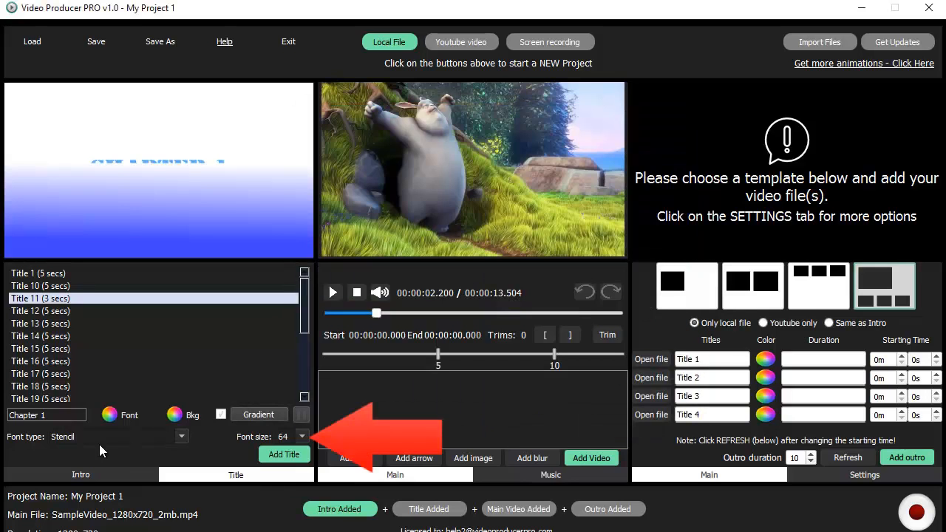
- Set the title font to Sitka Display at size 50 and add the Chapter 1 title
click(180, 438)
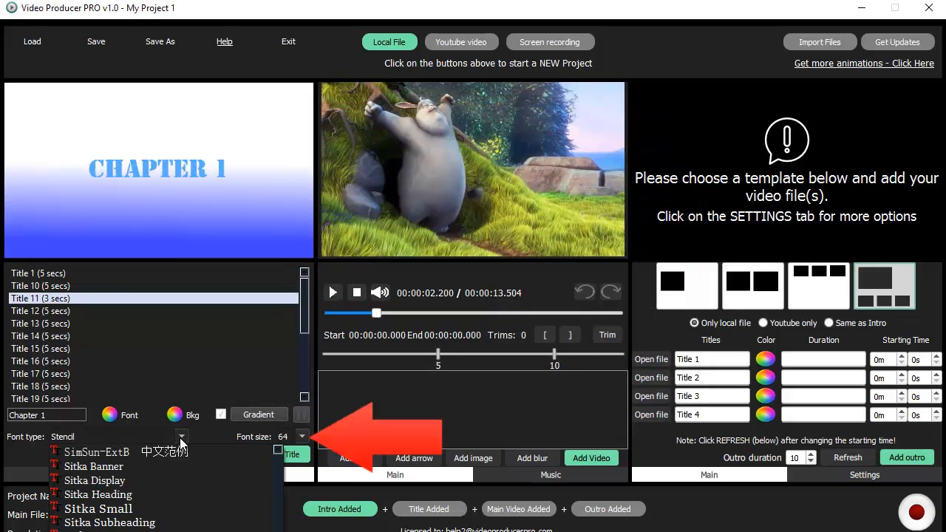
click(154, 480)
double_click(294, 437)
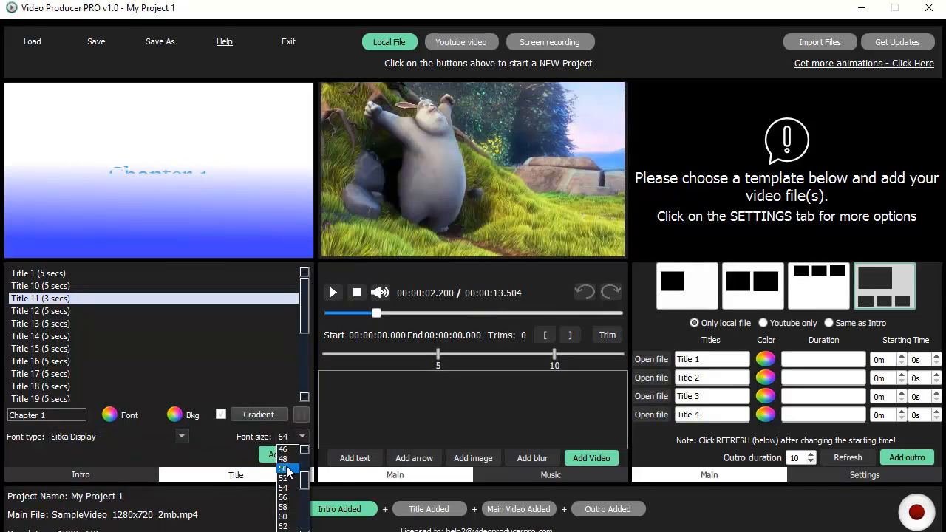
text(50)
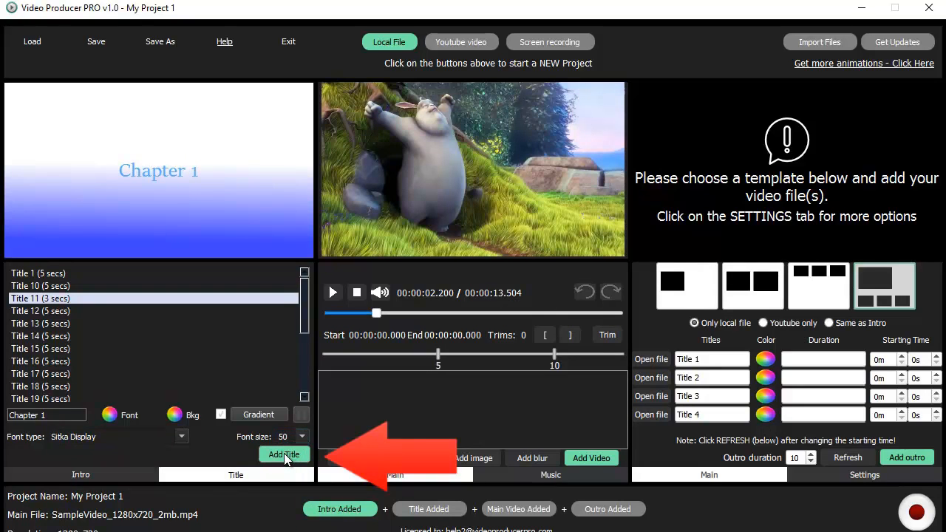
click(284, 454)
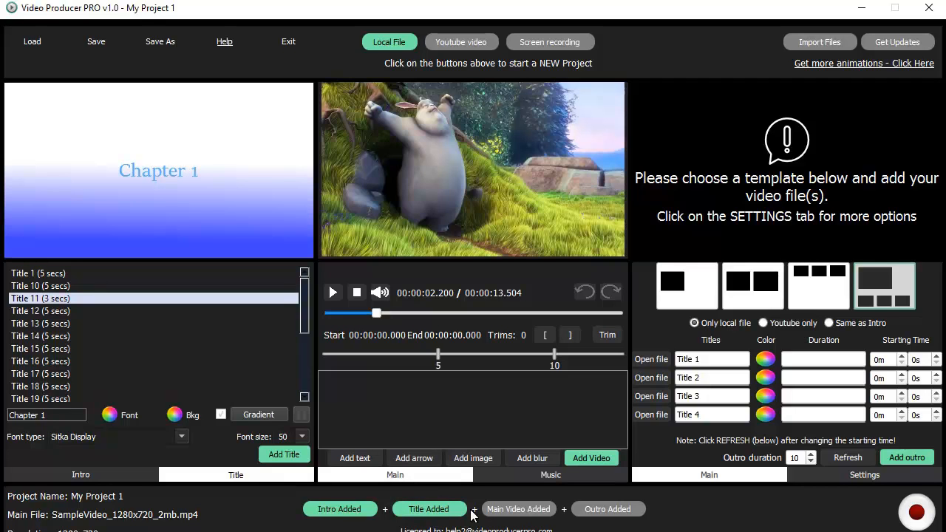
- Show the logo-stinger intro options, play the main video from the start, then return it to frame 0
click(112, 474)
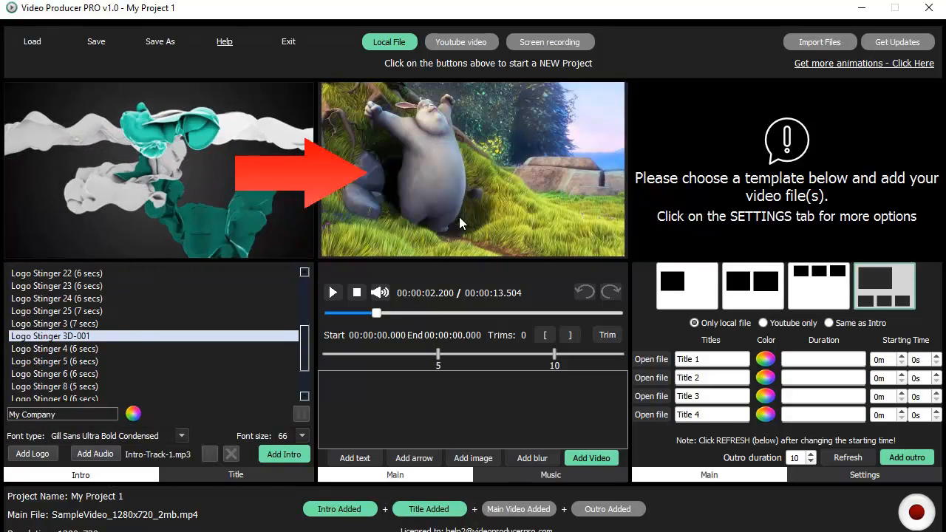
click(325, 314)
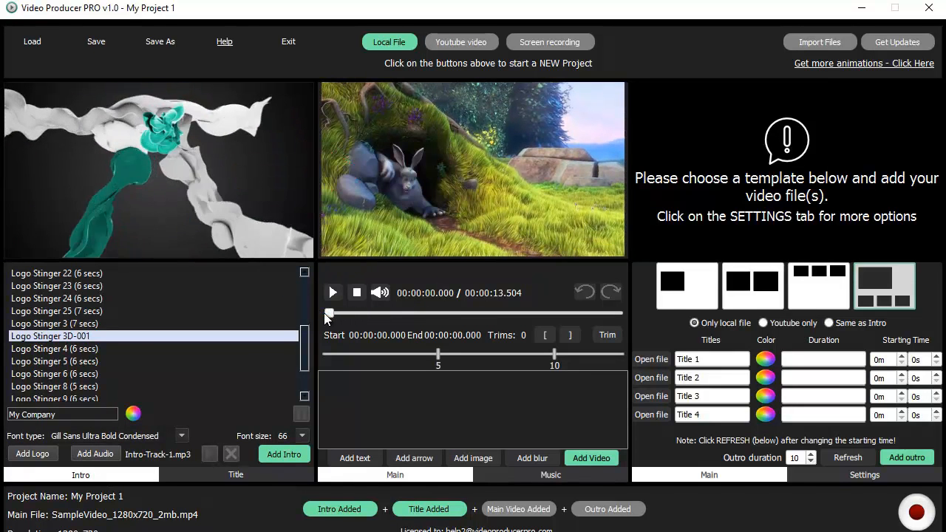
click(333, 293)
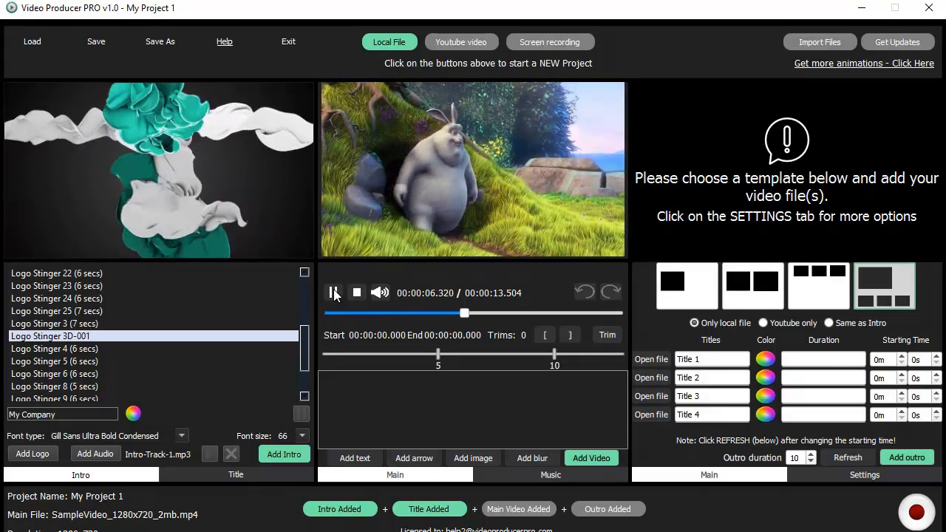
click(334, 294)
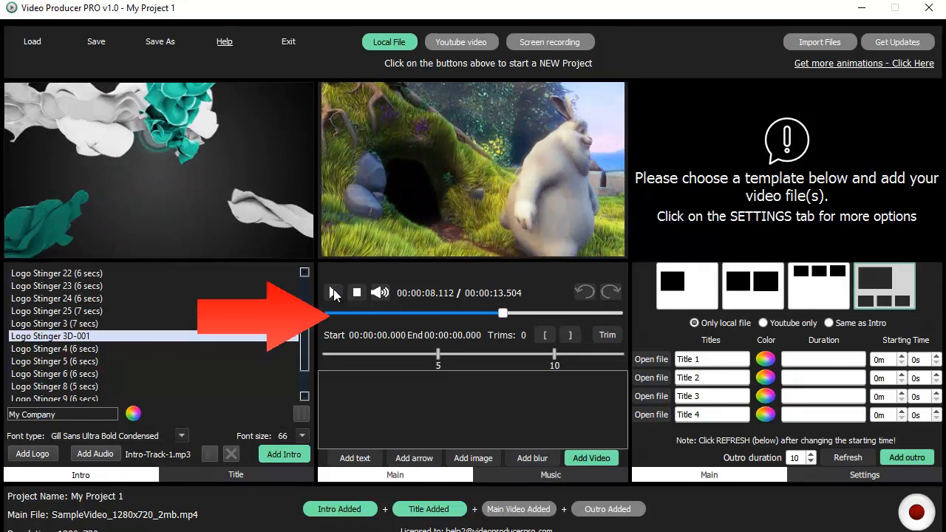
drag(406, 313, 319, 311)
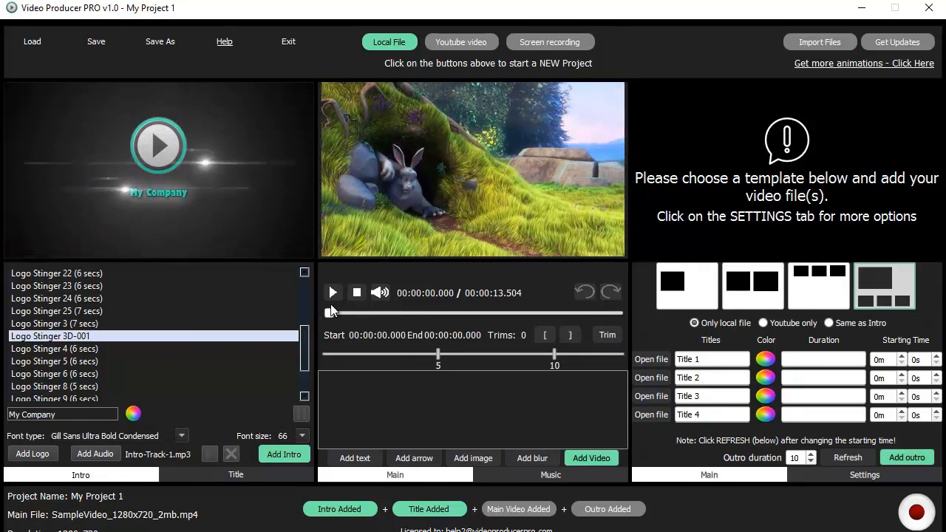
- Add a red 'Hello' text overlay just after the start of the main video
click(332, 293)
click(333, 293)
click(354, 461)
click(516, 385)
text(Hello)
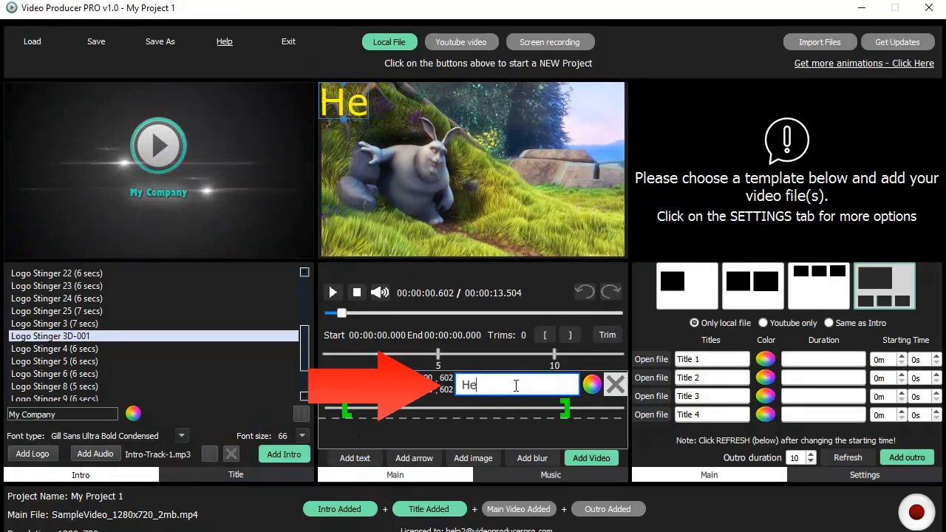
click(592, 384)
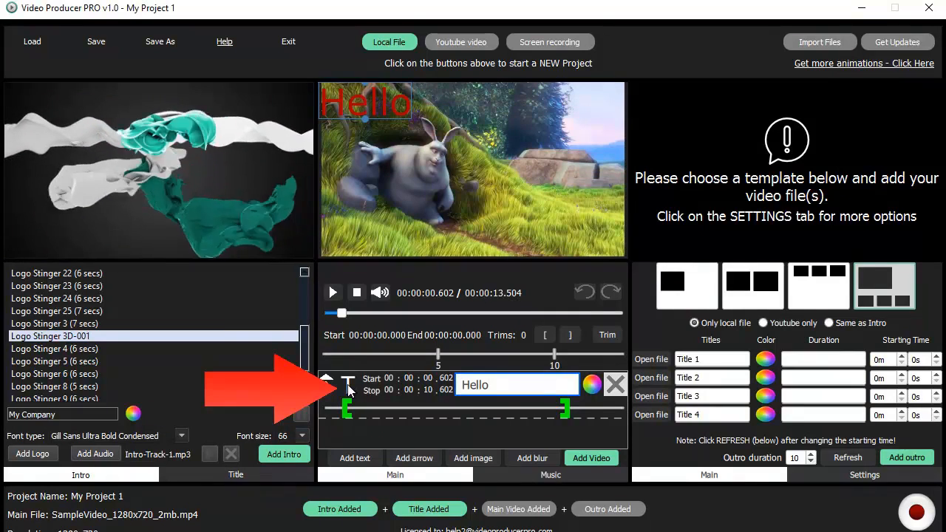
- Give Hello a yellow highlight in Tahoma, then add an arrow.png overlay
click(349, 386)
click(283, 144)
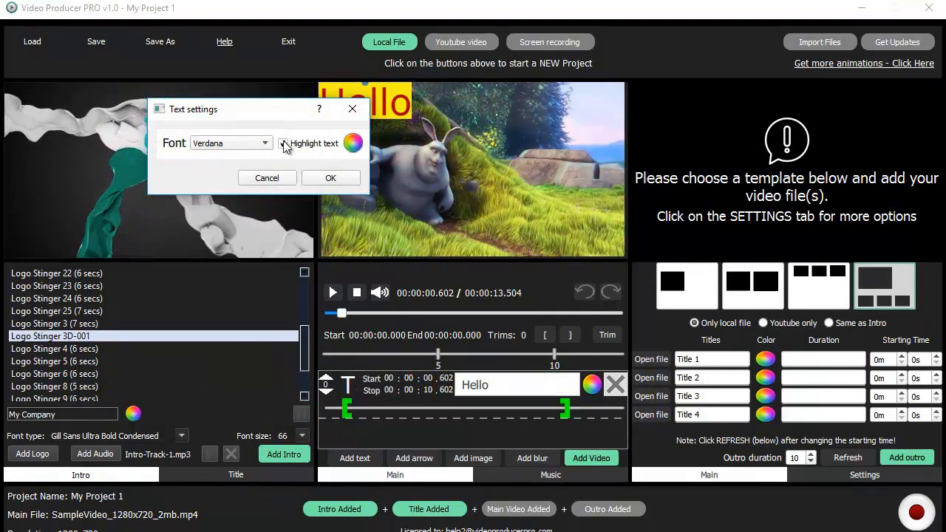
drag(282, 107, 216, 173)
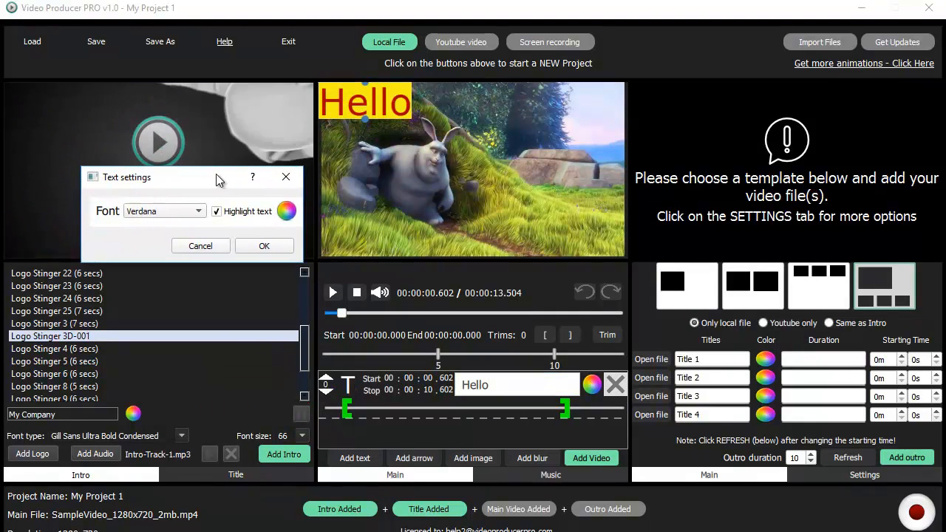
click(198, 213)
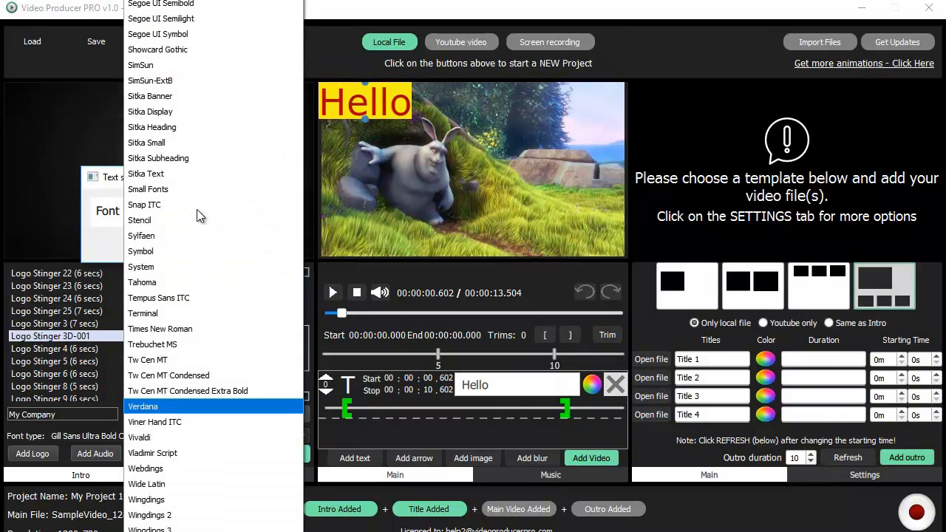
click(193, 283)
click(261, 245)
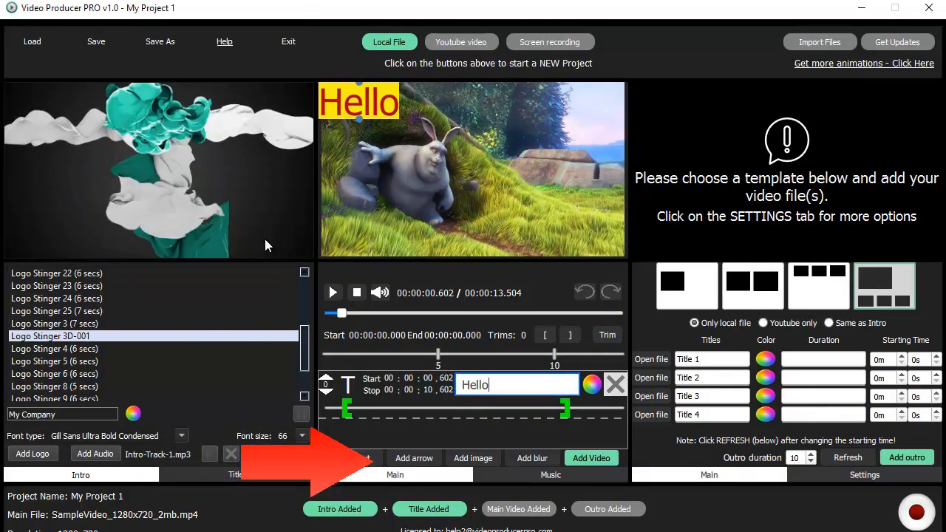
click(412, 458)
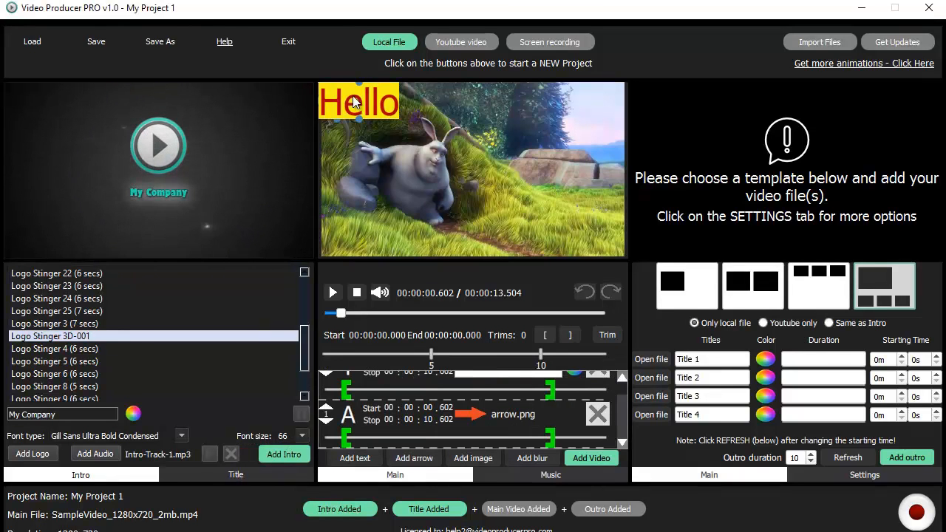
- Move Hello top-right and angle the arrow at the rabbit, shown from 0.602 to 3.755 s
drag(353, 186, 574, 120)
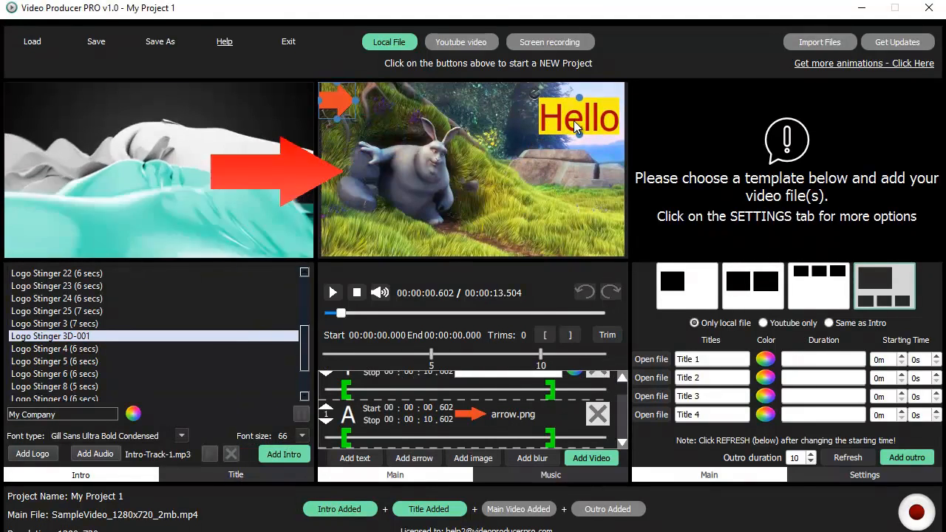
mouse_move(355, 100)
mouse_down()
mouse_move(409, 98)
mouse_move(394, 104)
mouse_move(385, 141)
mouse_up()
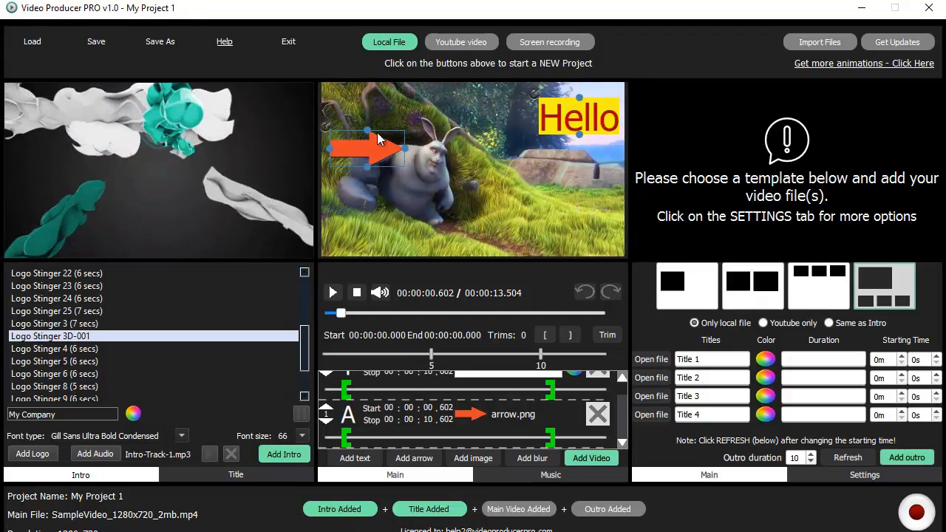
drag(326, 123, 335, 120)
drag(379, 140, 384, 103)
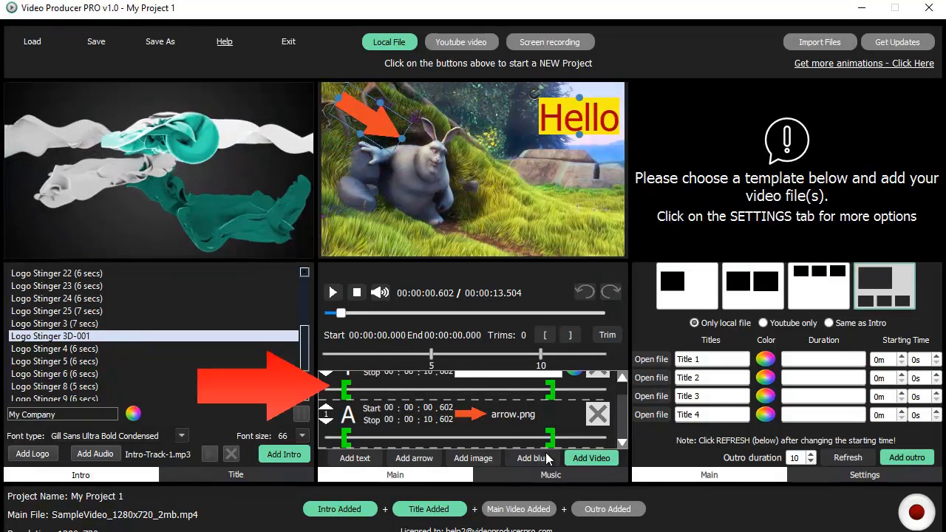
mouse_move(551, 439)
mouse_down()
mouse_move(598, 440)
mouse_move(415, 439)
mouse_up()
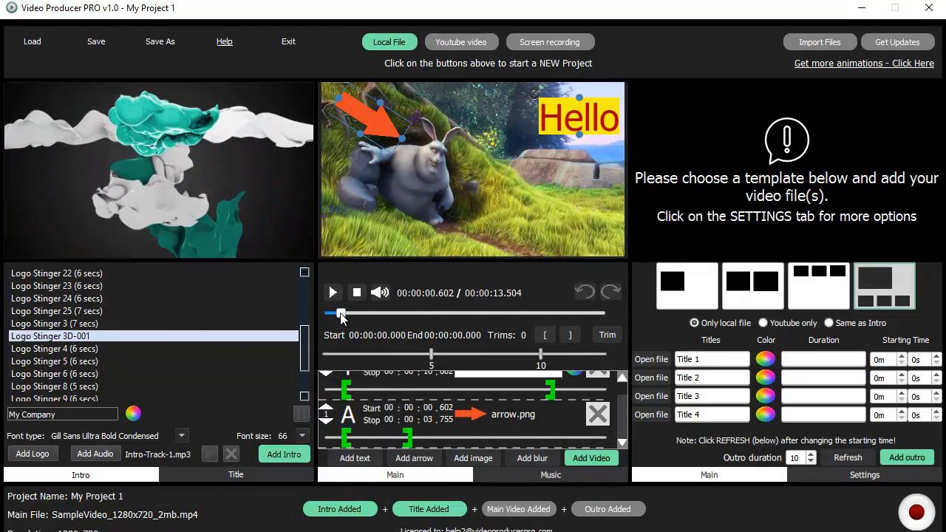
drag(344, 310, 496, 313)
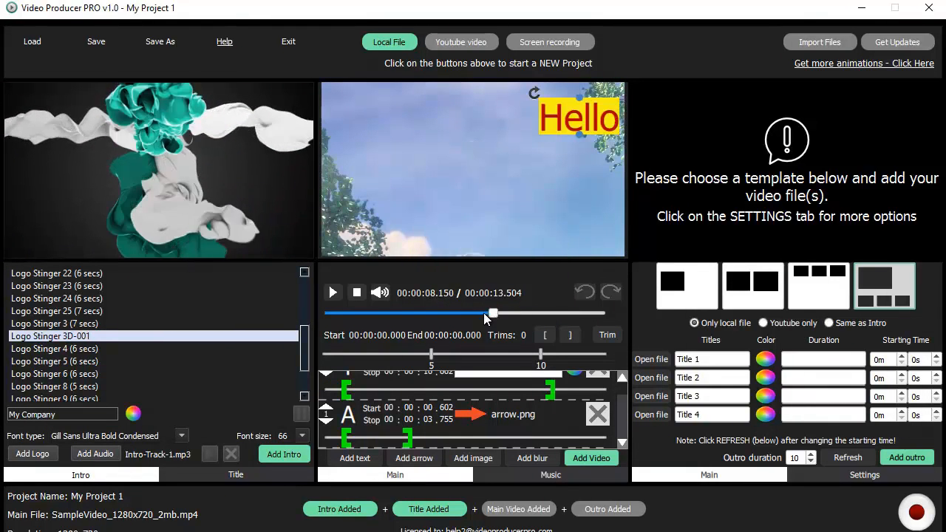
drag(416, 316, 354, 316)
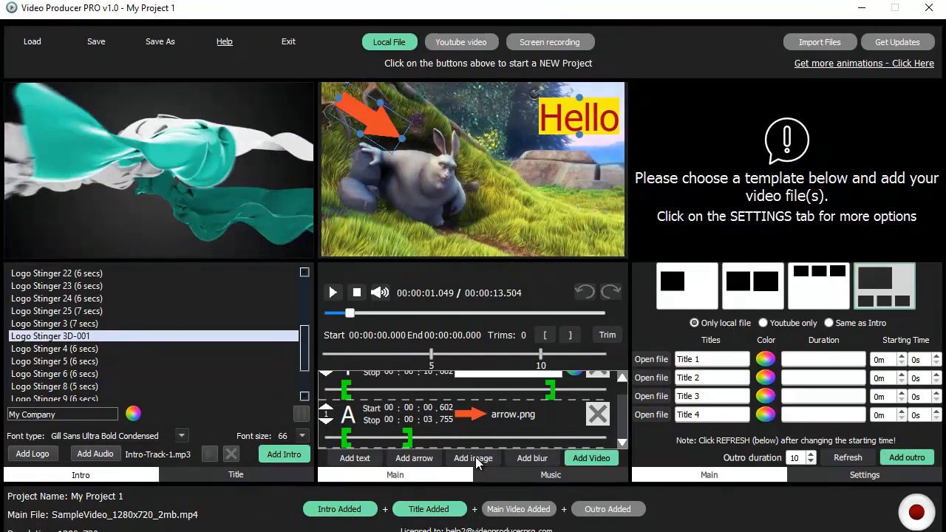
- Add a level-28 blur patch over the rabbit, then show the list of music tracks
click(531, 458)
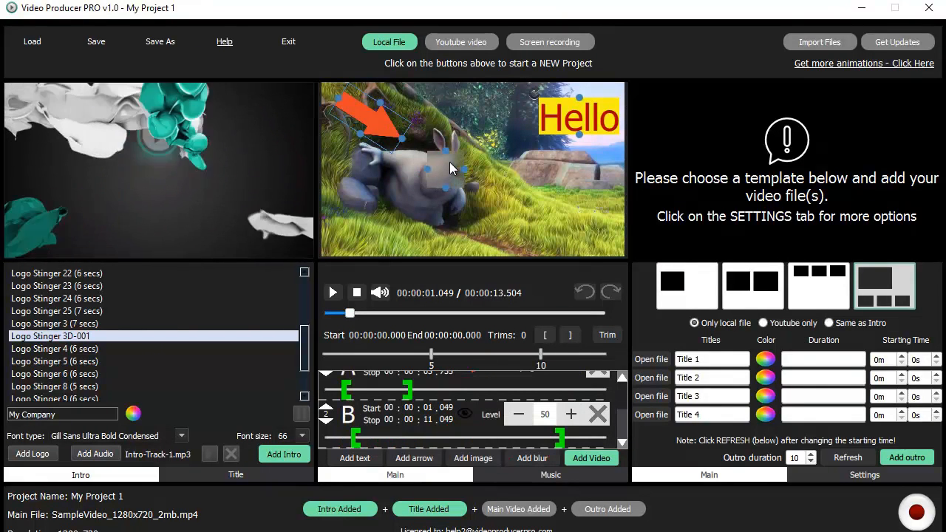
click(571, 415)
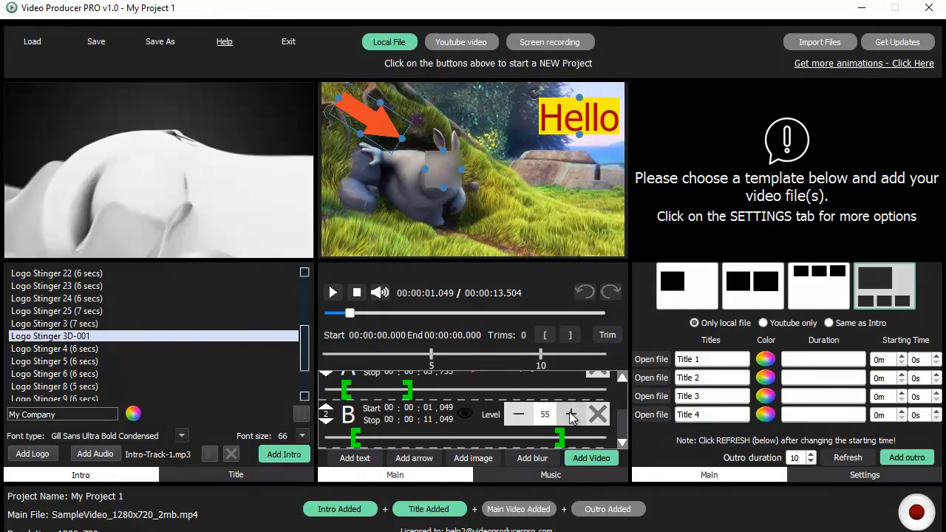
click(518, 416)
click(518, 416)
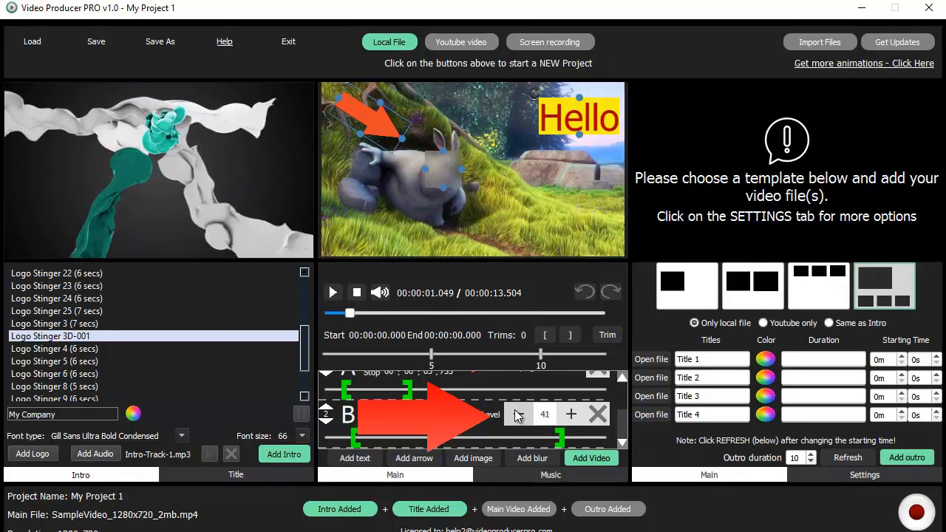
click(519, 415)
click(518, 416)
click(518, 415)
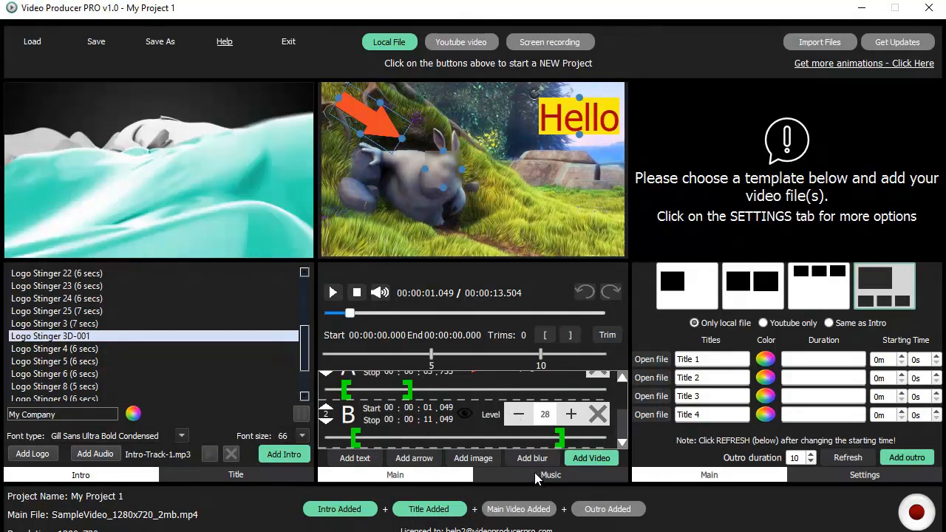
click(535, 474)
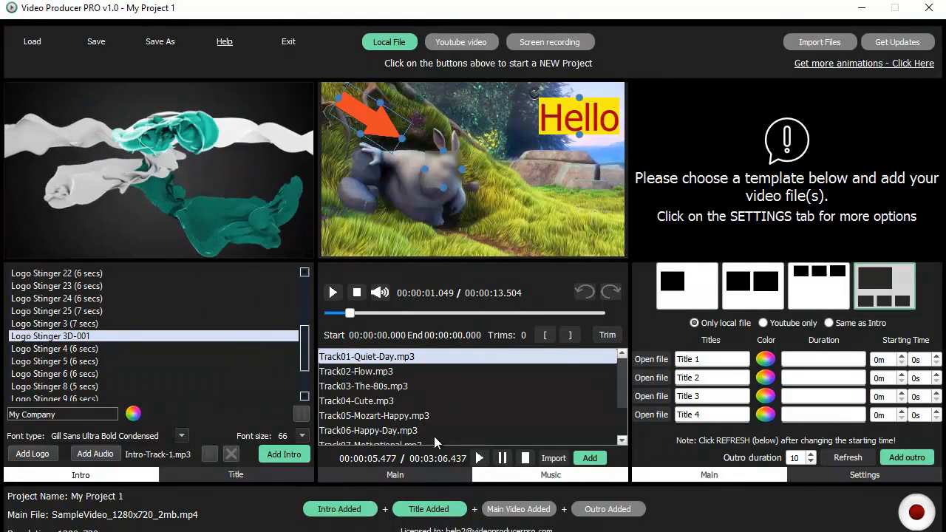
- Add Track01-Quiet-Day.mp3 as background music spanning 00:00:00.000 to 00:00:13.071
click(376, 372)
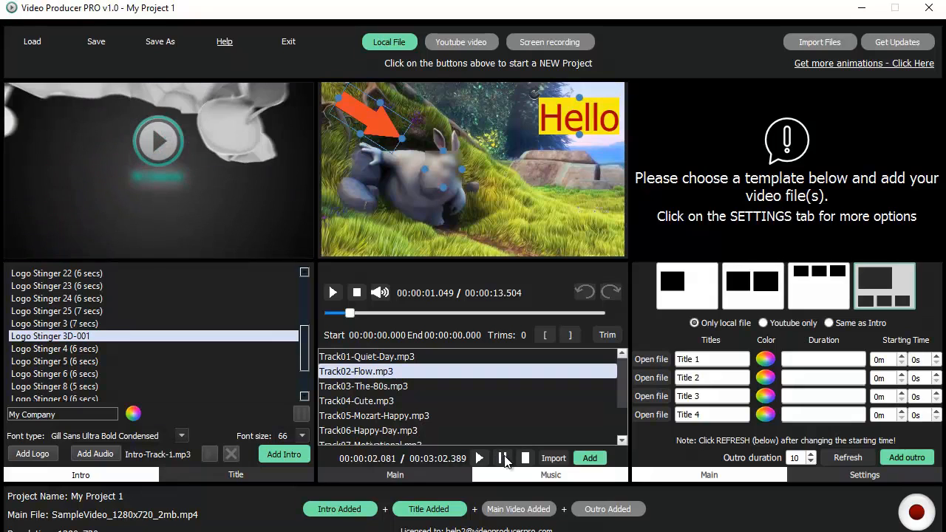
click(389, 358)
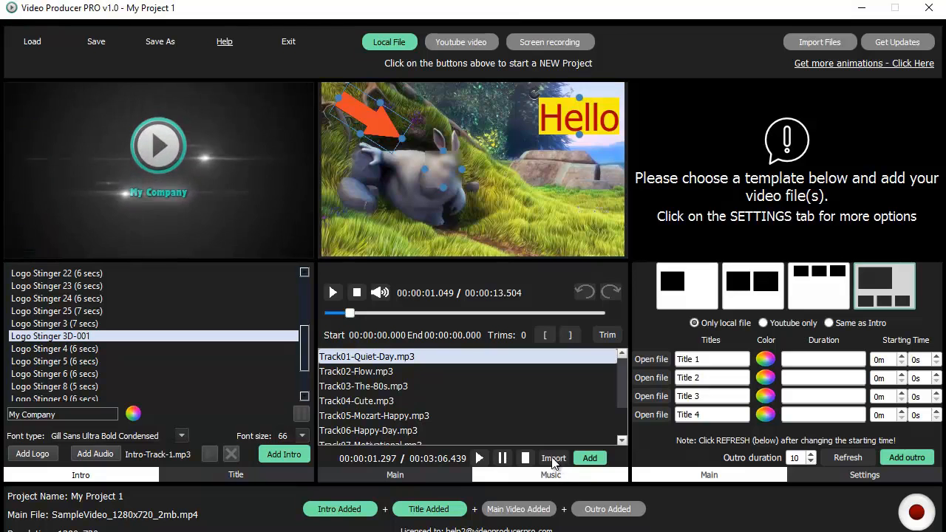
click(589, 459)
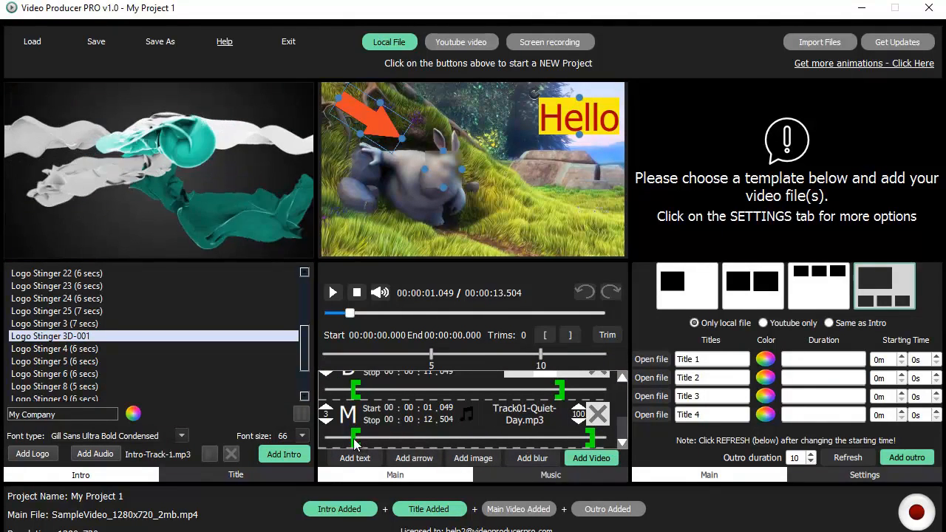
drag(320, 442, 319, 444)
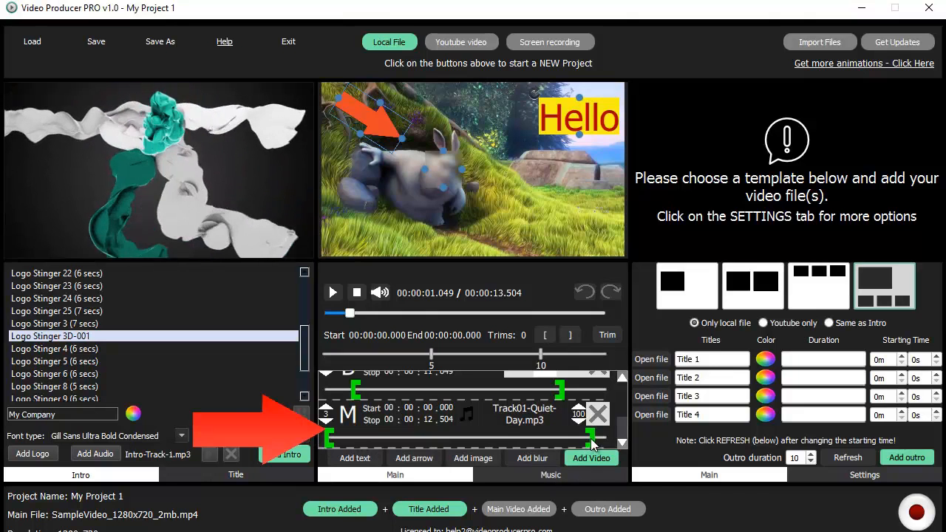
drag(496, 451, 478, 451)
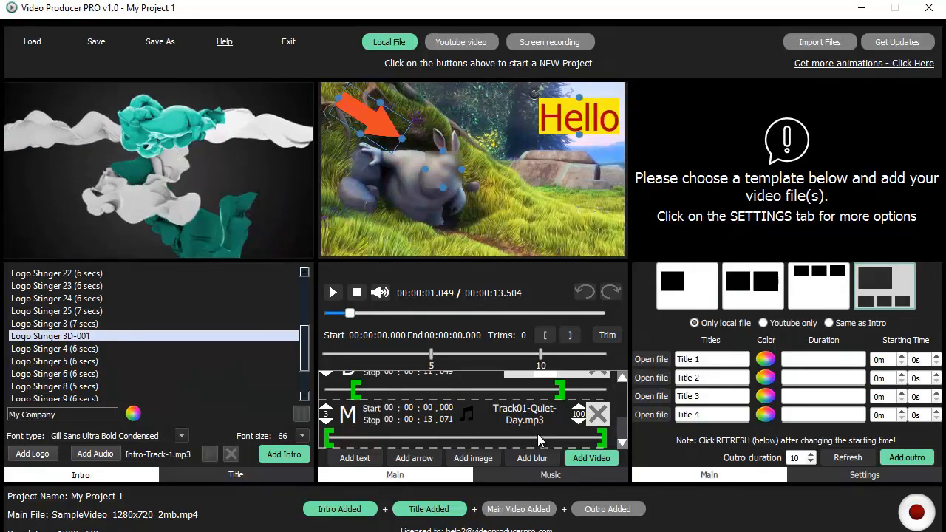
- Preview the main video and trim the blur patch to 00:00:00.708–00:00:02.480
click(334, 294)
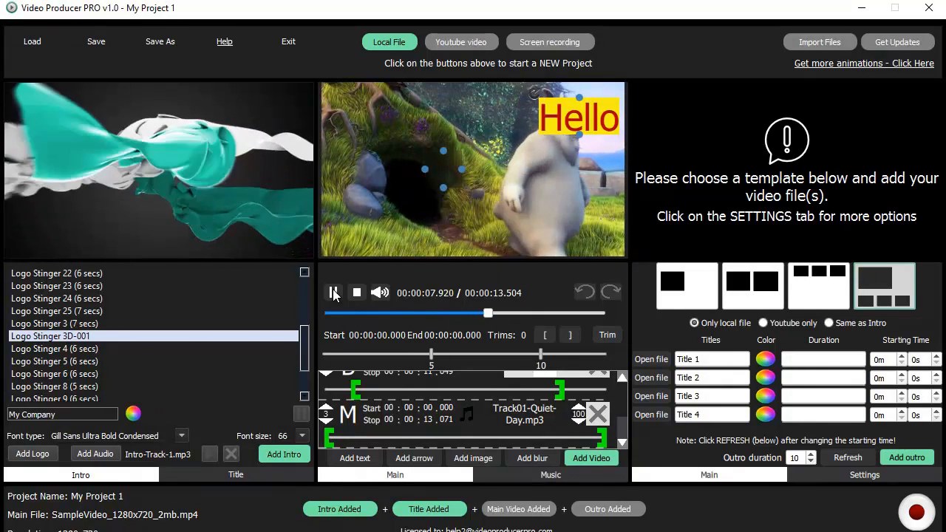
click(333, 294)
mouse_move(622, 425)
mouse_down()
mouse_move(622, 405)
mouse_move(622, 417)
mouse_up()
drag(559, 420, 558, 420)
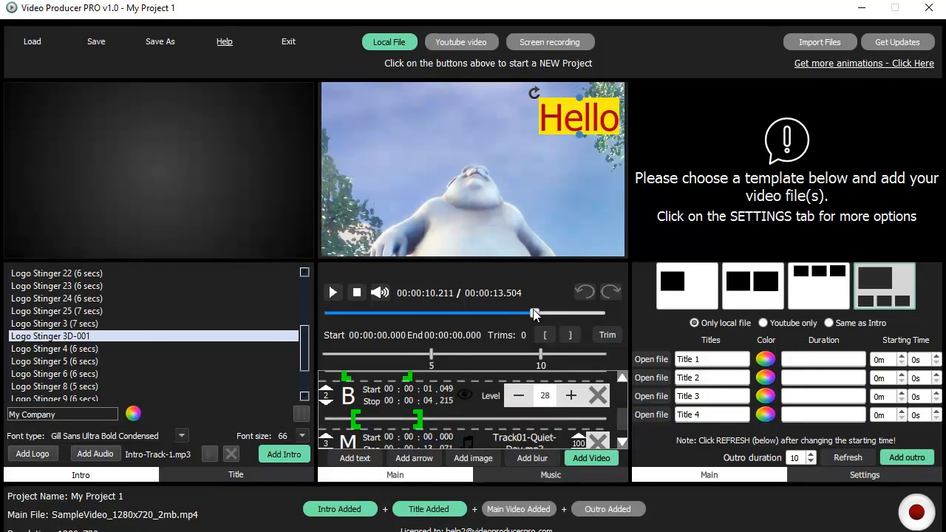
drag(535, 309, 497, 313)
click(333, 293)
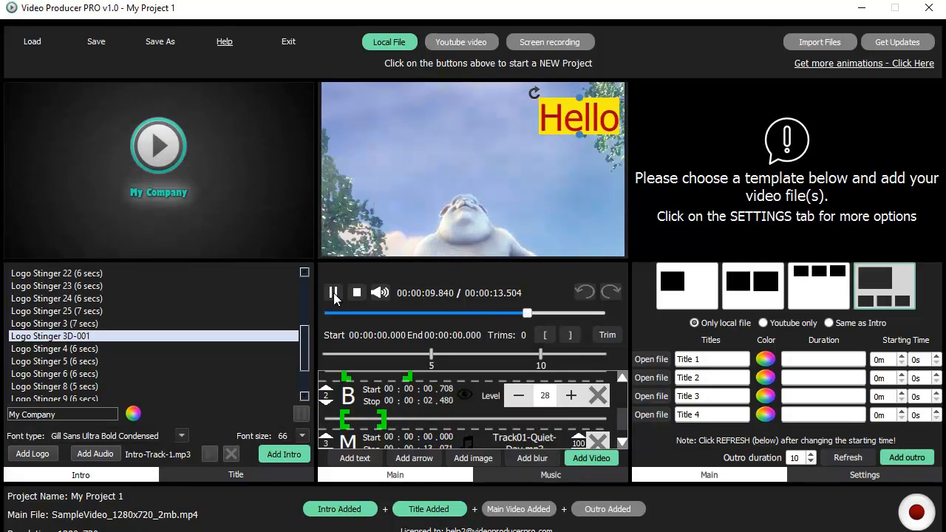
click(334, 294)
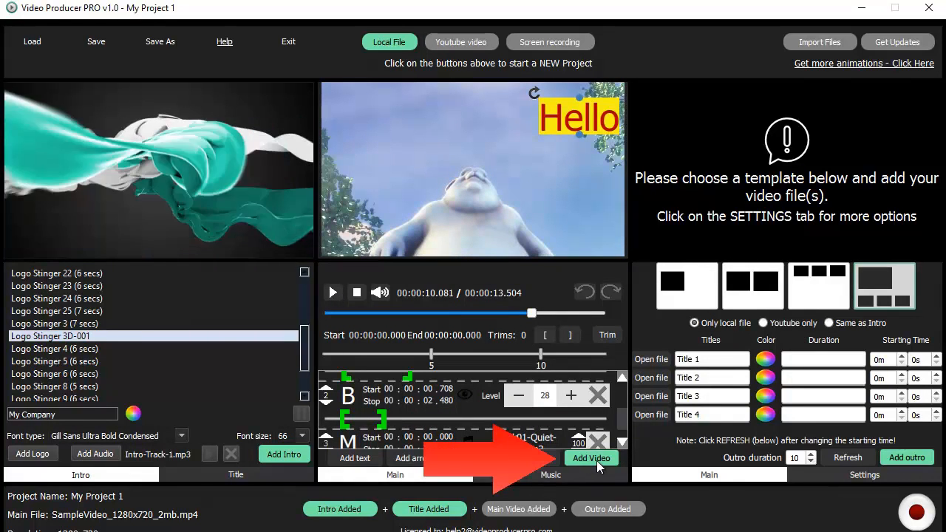
- Produce the annotated main video, then keep the outro source on Only local file
click(589, 456)
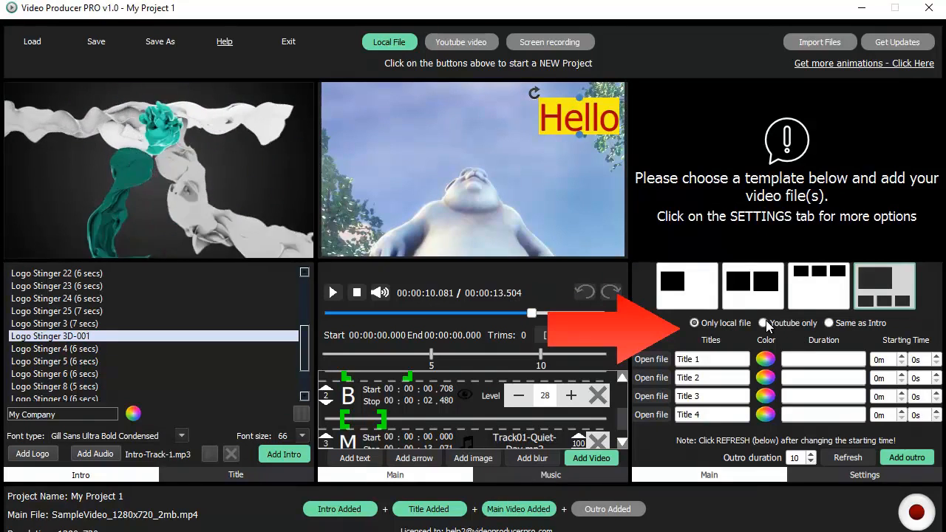
click(830, 323)
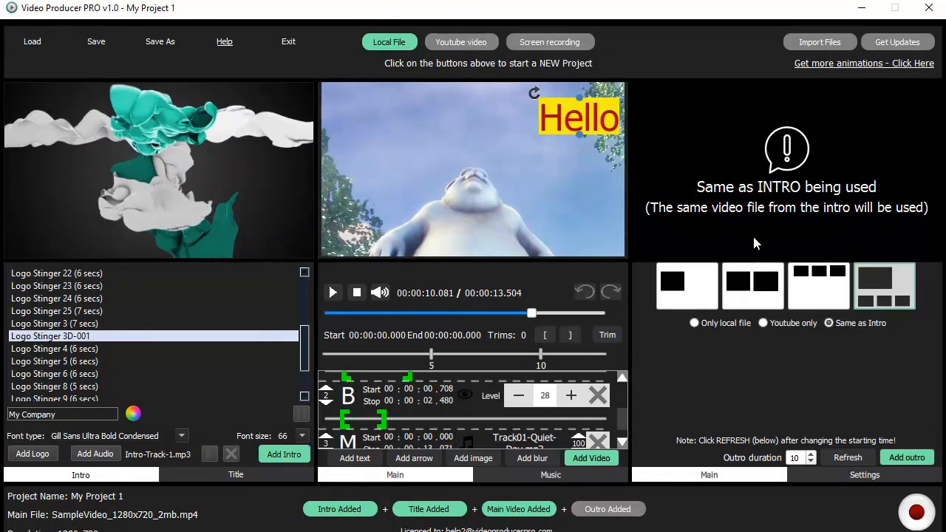
click(694, 323)
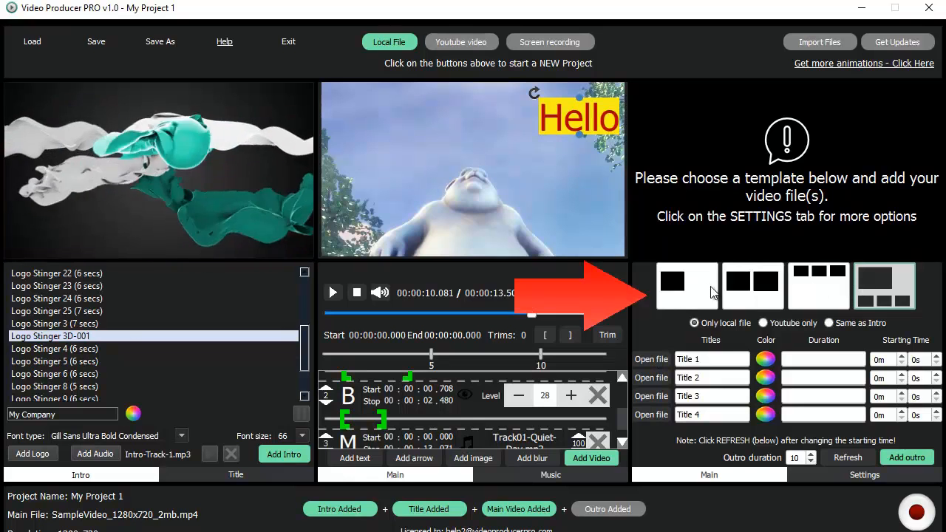
- Use a single-video outro layout with SampleVideo_1280x720_20mb from Downloads as Title 1
click(684, 287)
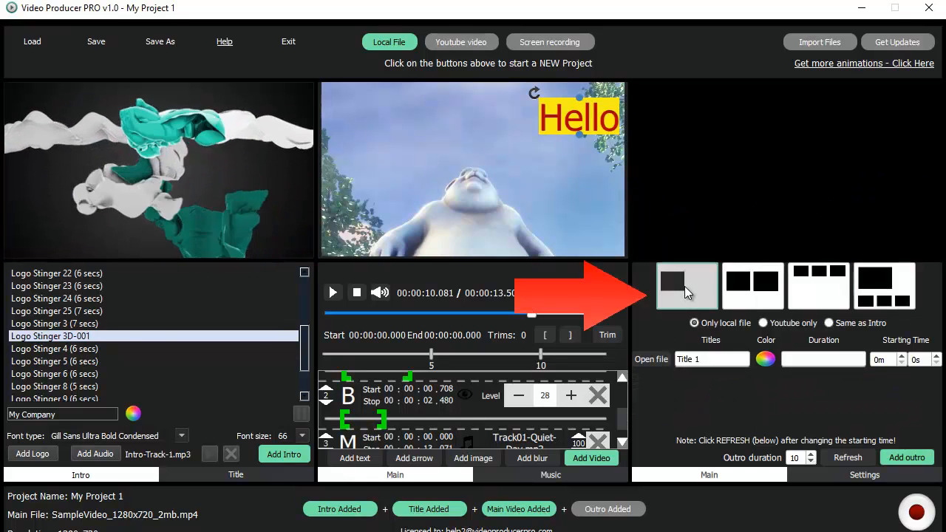
click(651, 359)
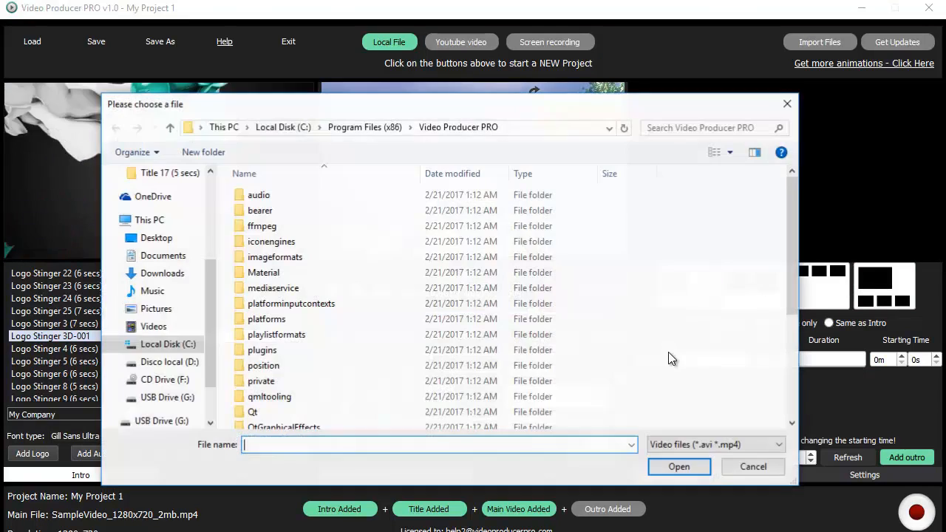
drag(212, 257, 206, 204)
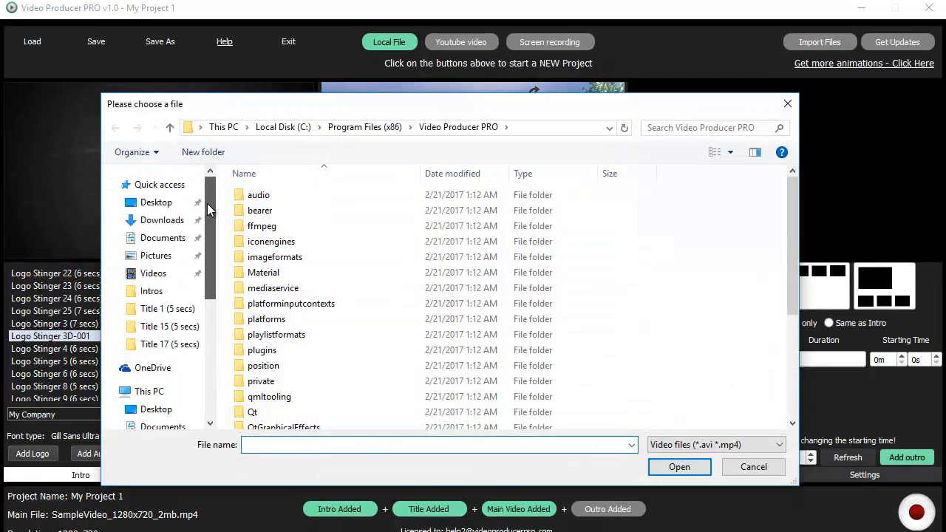
click(162, 221)
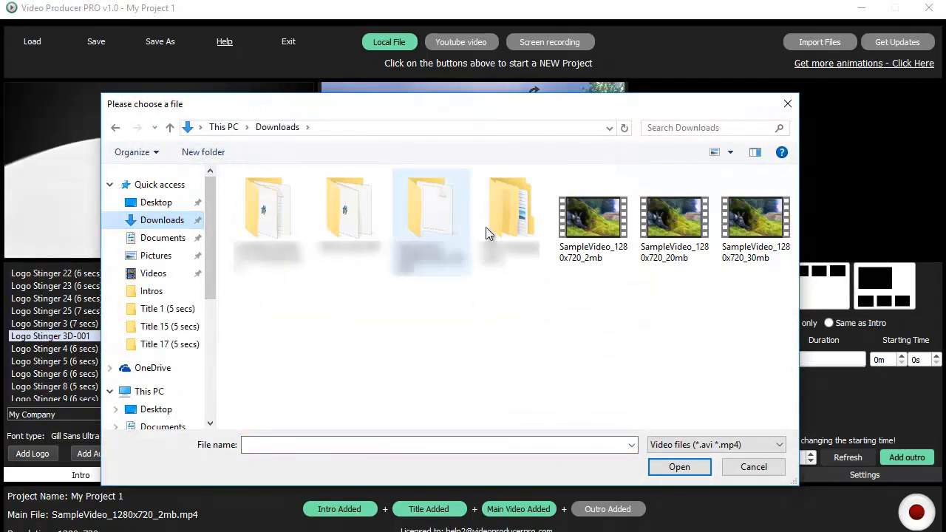
click(681, 225)
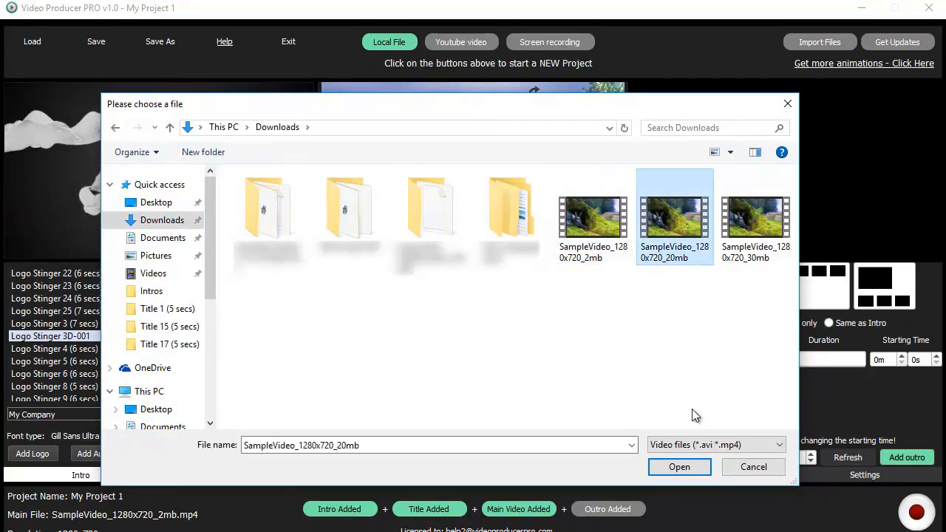
click(680, 466)
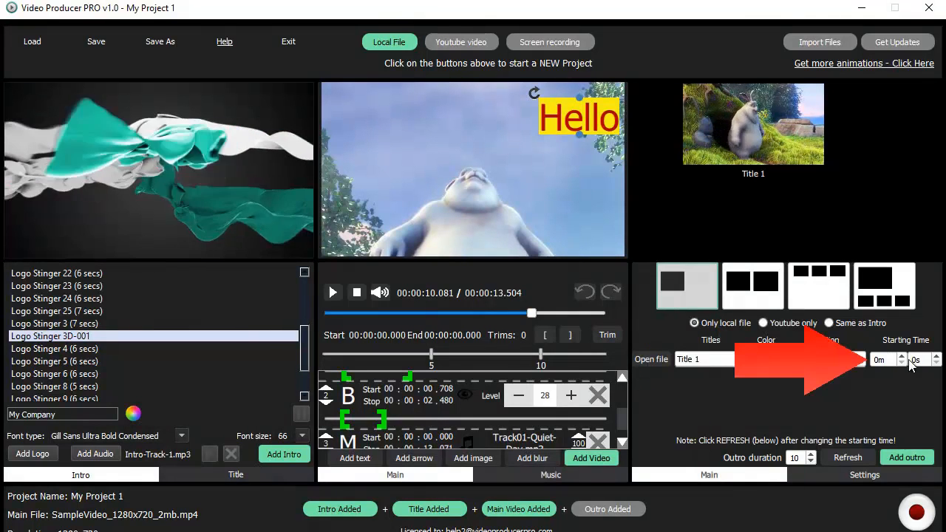
- Raise the Title 1 clip's starting time to 0m 10s
click(936, 357)
click(937, 356)
click(937, 356)
click(937, 356)
click(937, 357)
click(936, 356)
click(937, 356)
click(937, 356)
click(936, 356)
click(937, 356)
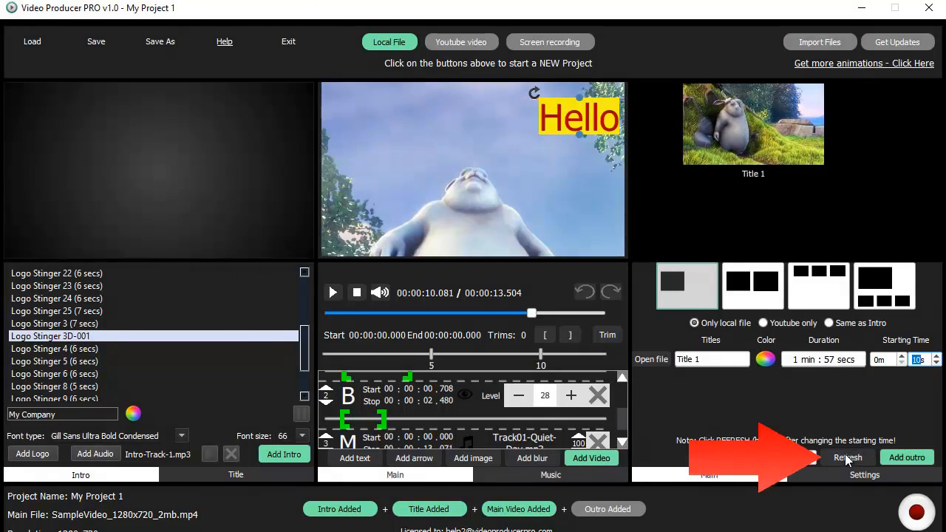
- Set the Title 1 clip's starting time to 0m 25s and refresh its preview
click(847, 455)
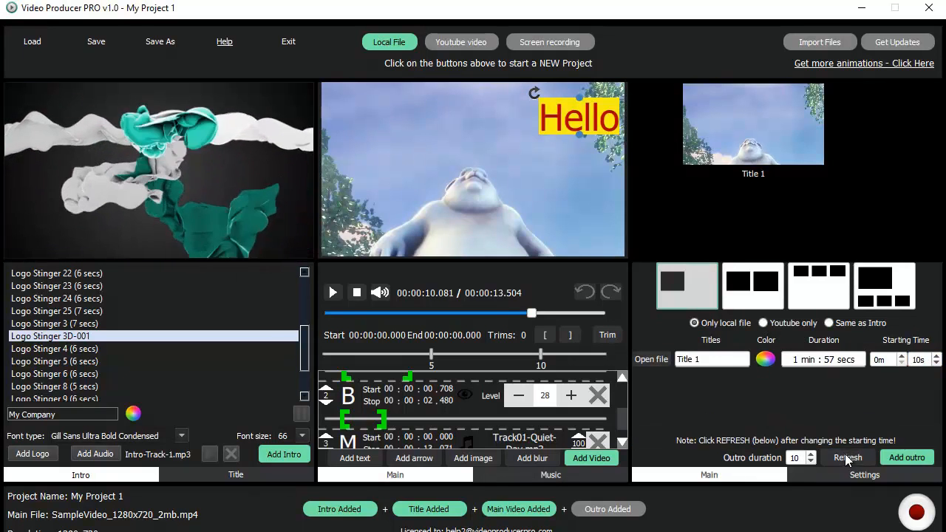
click(937, 357)
click(936, 357)
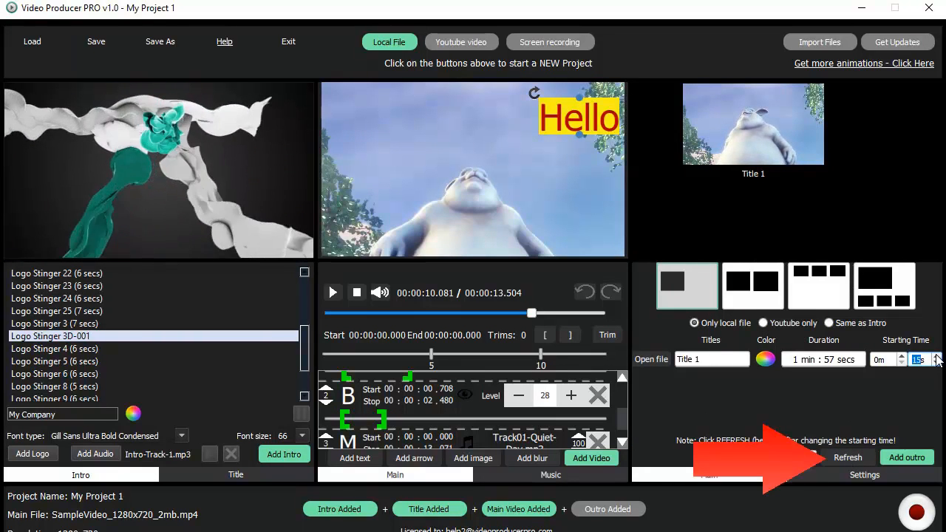
click(936, 356)
click(937, 356)
click(937, 357)
click(936, 356)
click(849, 456)
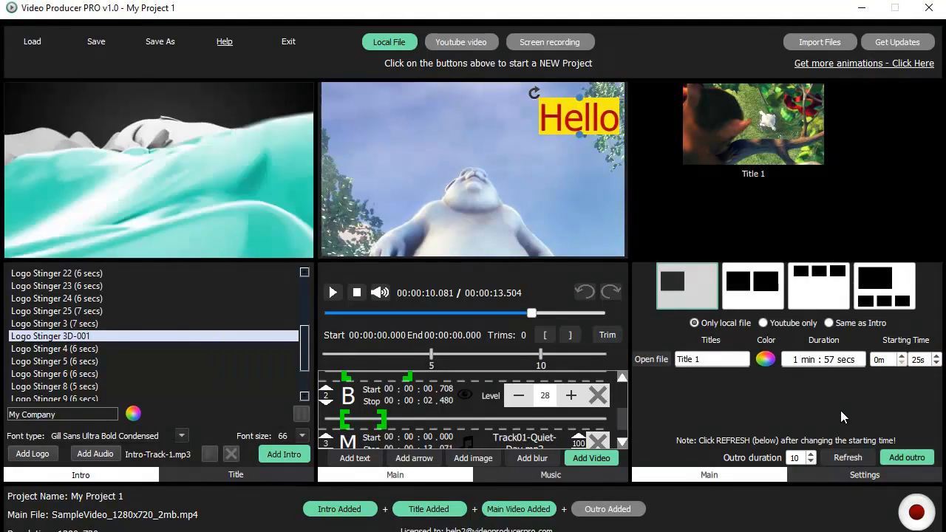
- Switch to a two-video outro layout and load SampleVideo_1280x720_20mb as Title 2
click(760, 288)
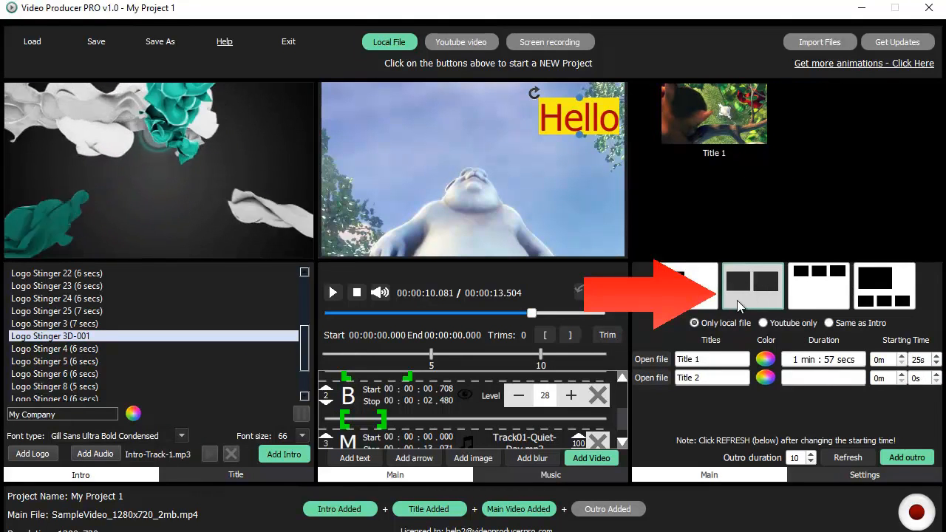
click(653, 376)
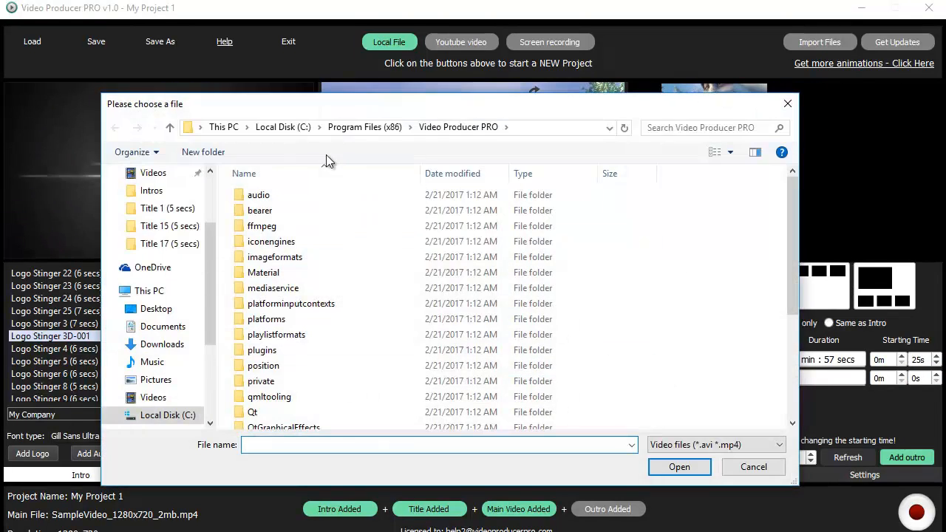
click(171, 327)
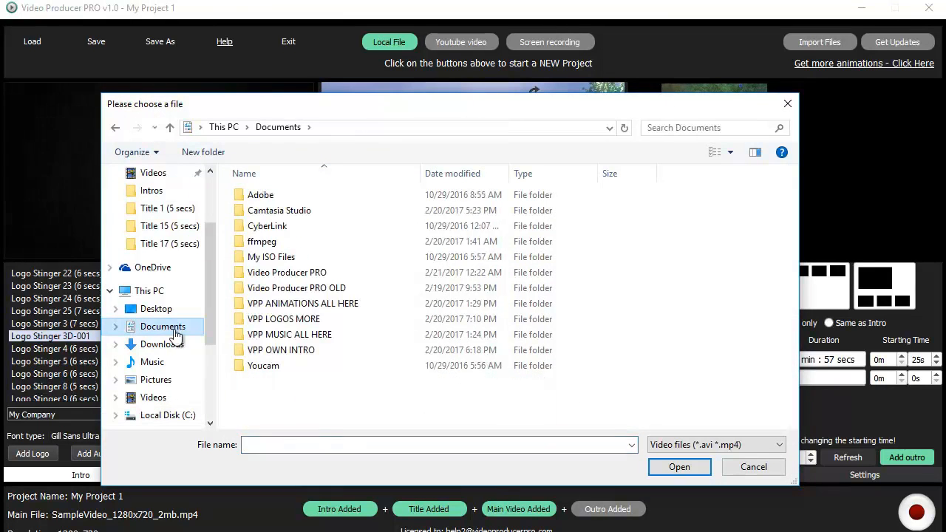
click(174, 344)
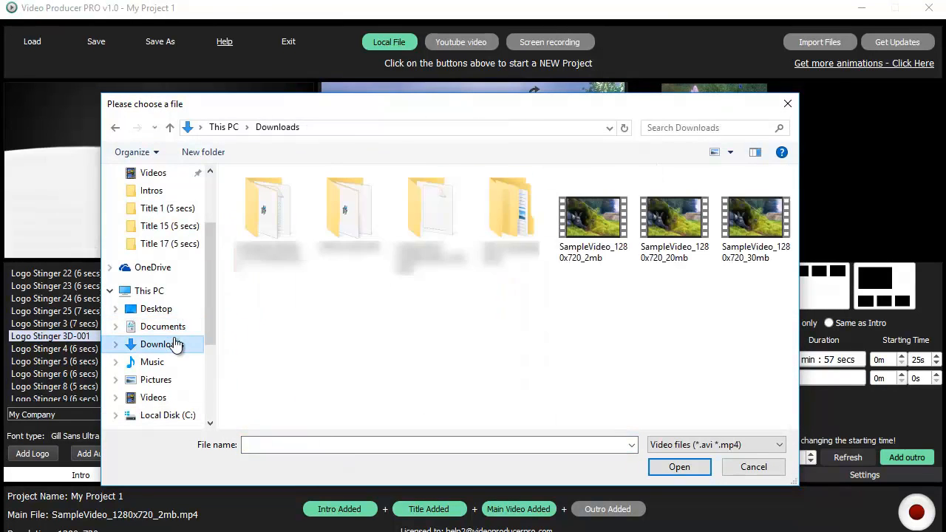
click(669, 228)
click(679, 468)
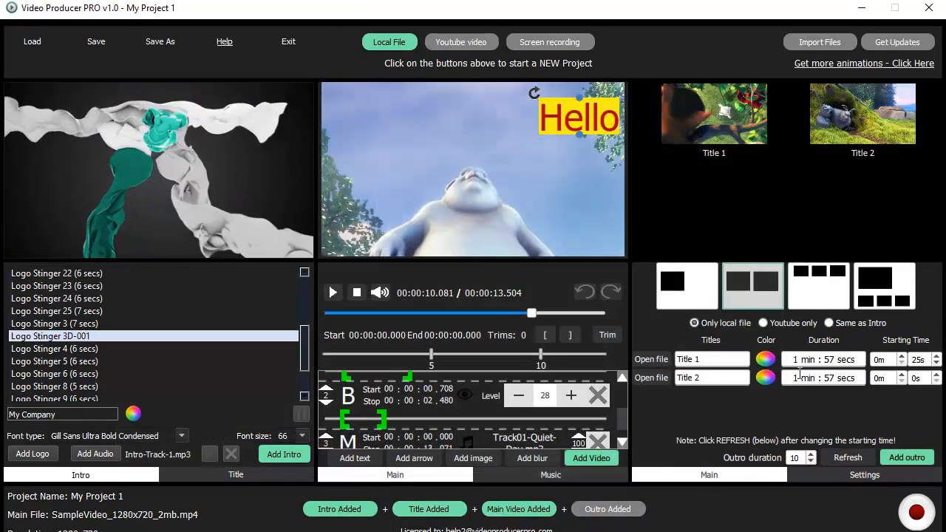
- Start the Title 2 clip at 1m 5s and keep the two-panel layout after trying three and four panels
click(937, 375)
click(936, 375)
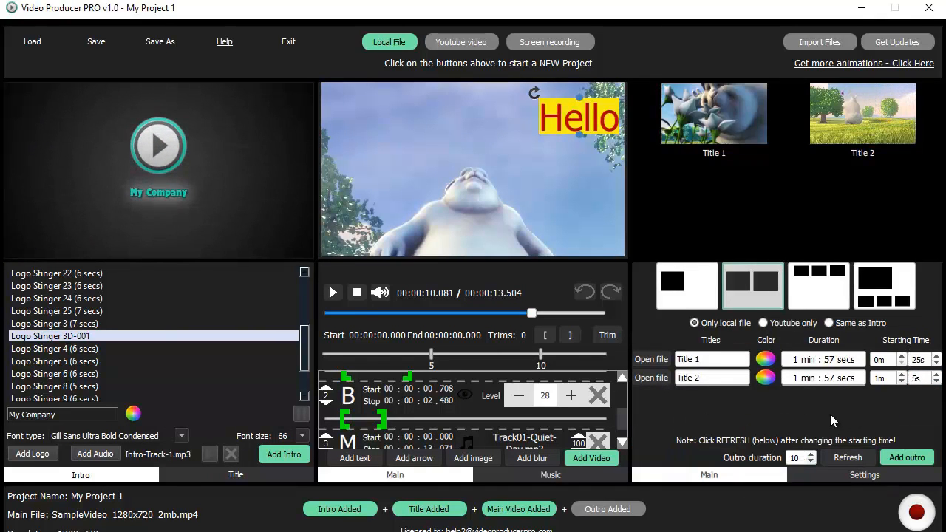
click(813, 283)
click(880, 292)
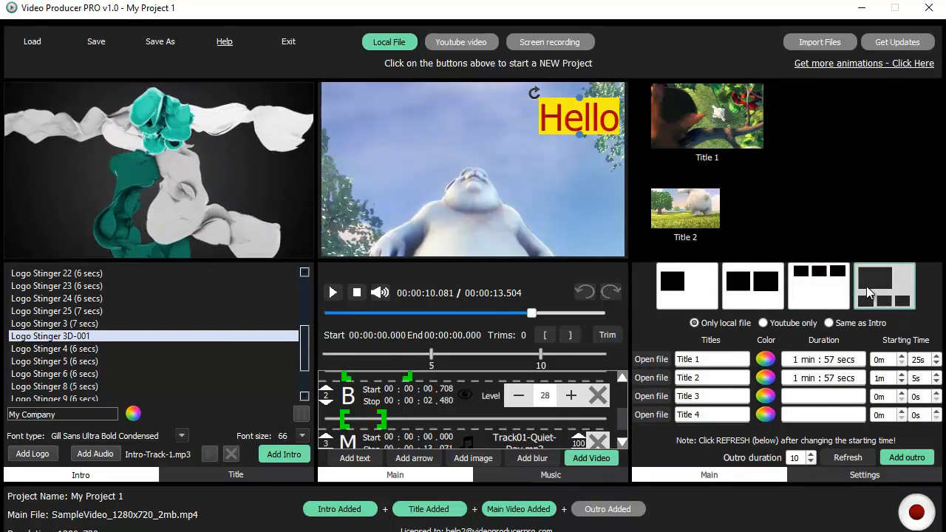
click(745, 286)
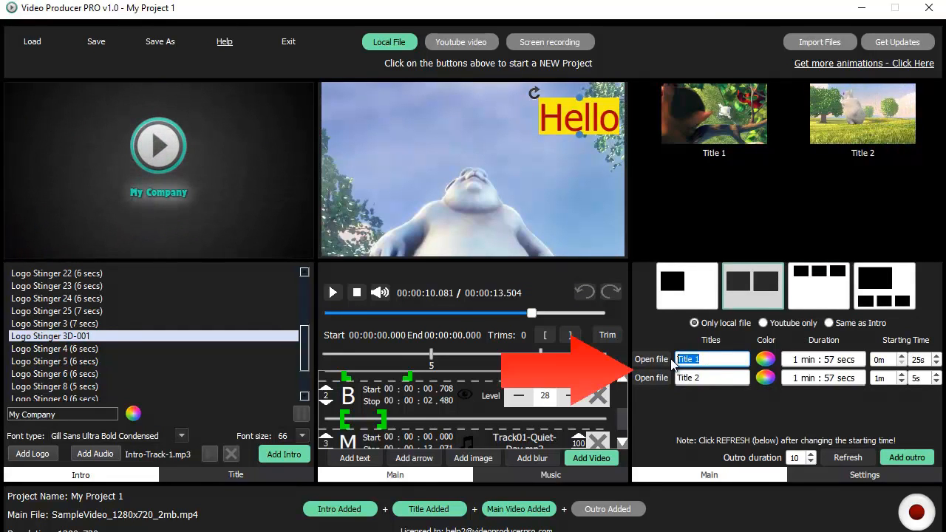
- Title the outro panels 'Video 1' and 'Next Video' with a 10-second outro duration
text(Video 1)
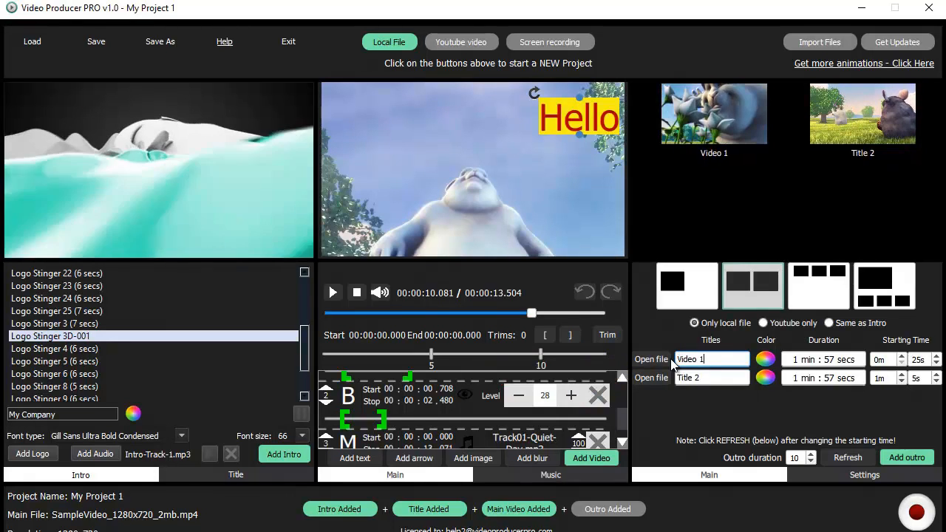
text(n)
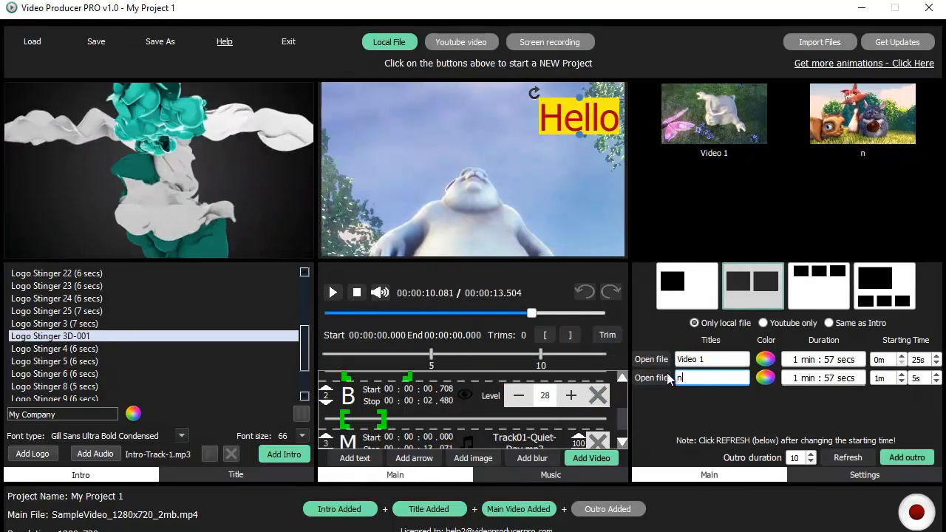
text(ext Video)
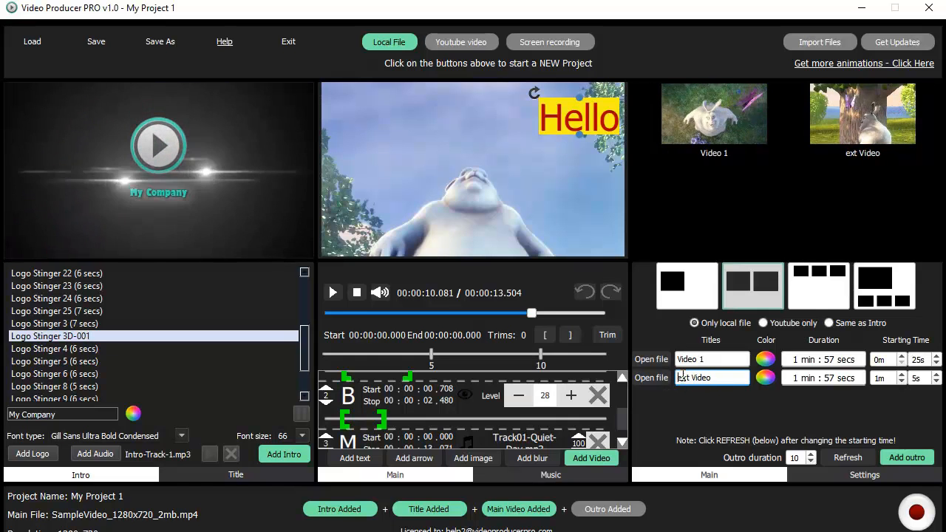
click(812, 461)
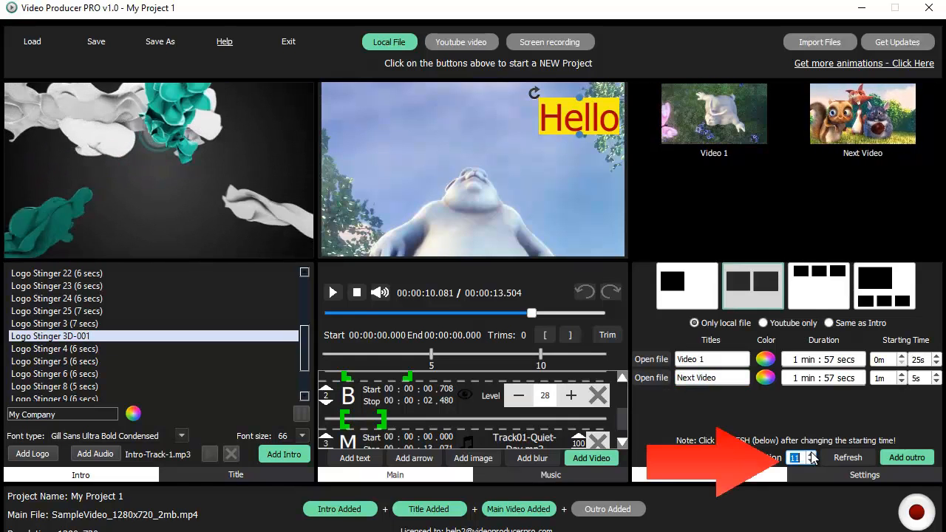
click(812, 461)
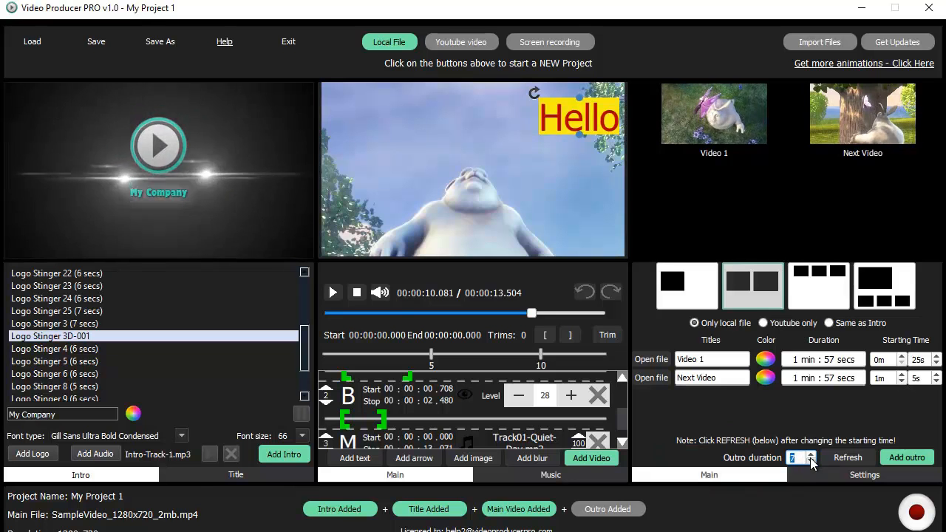
click(811, 454)
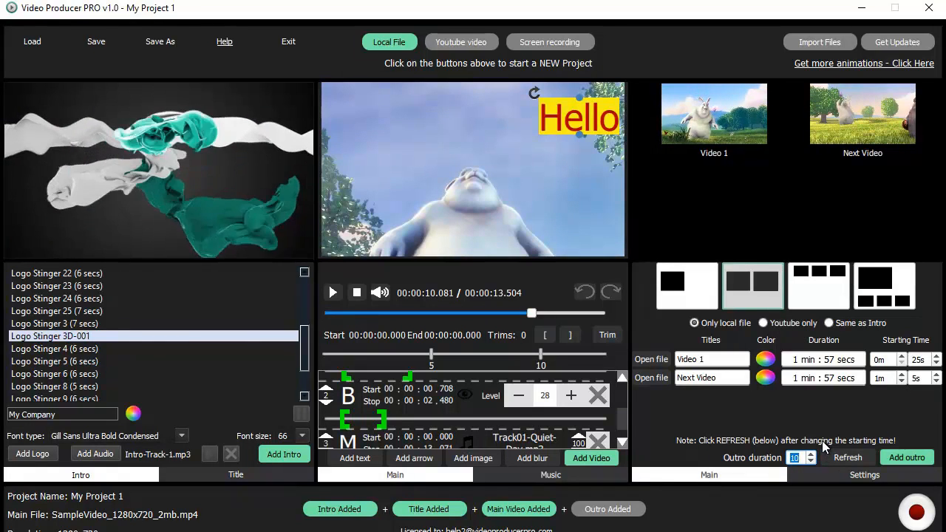
- Add Facebook, Instagram, Google+, SUBSCRIBE and Twitter graphics to the outro
click(854, 471)
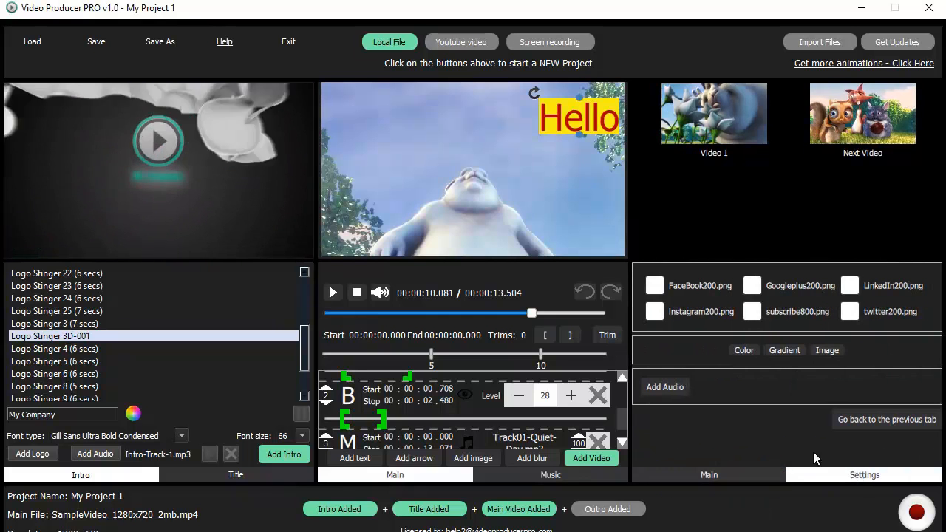
click(654, 286)
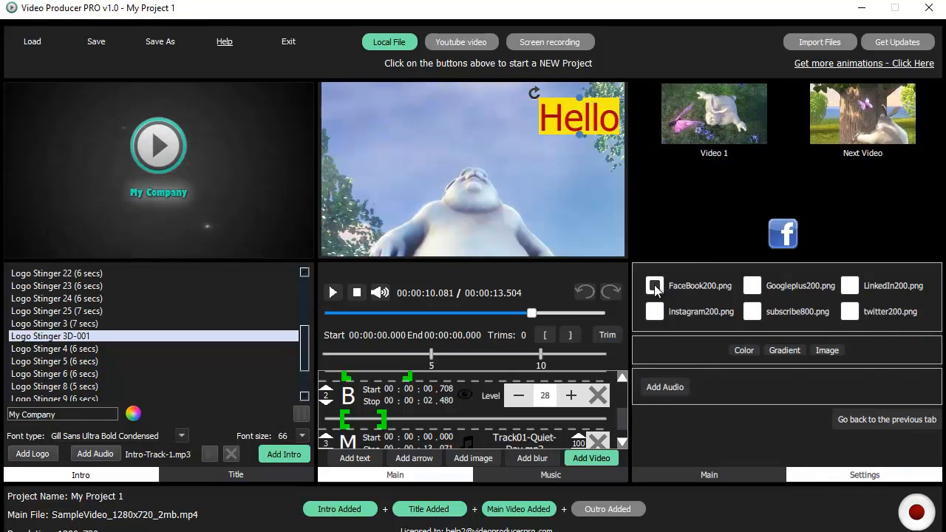
click(654, 311)
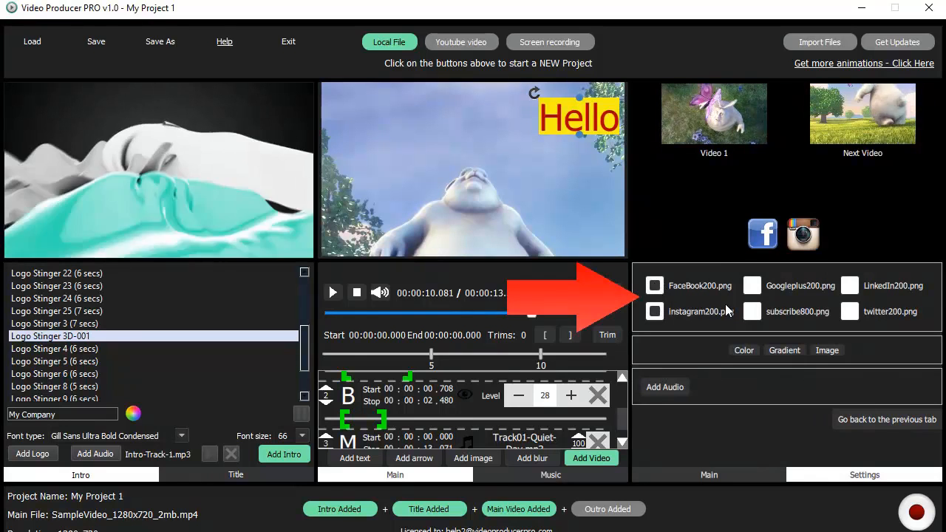
click(753, 286)
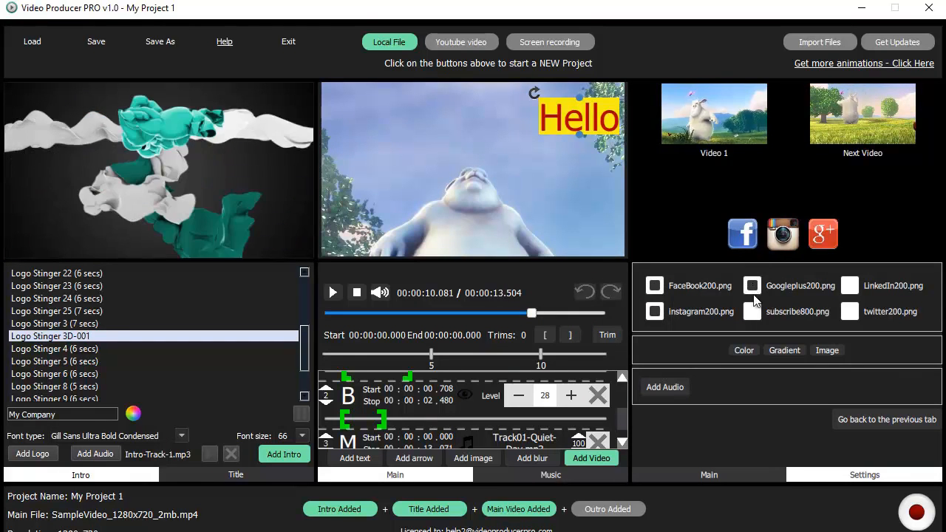
click(761, 307)
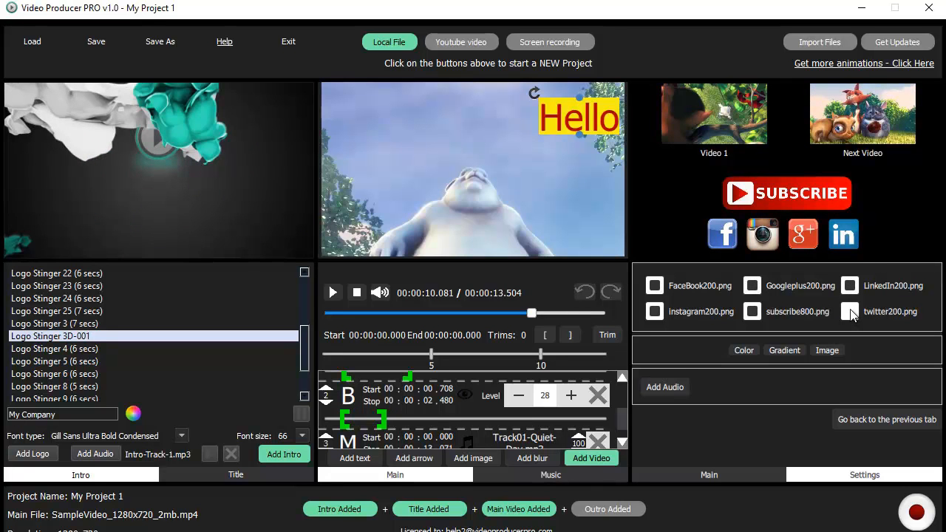
click(851, 313)
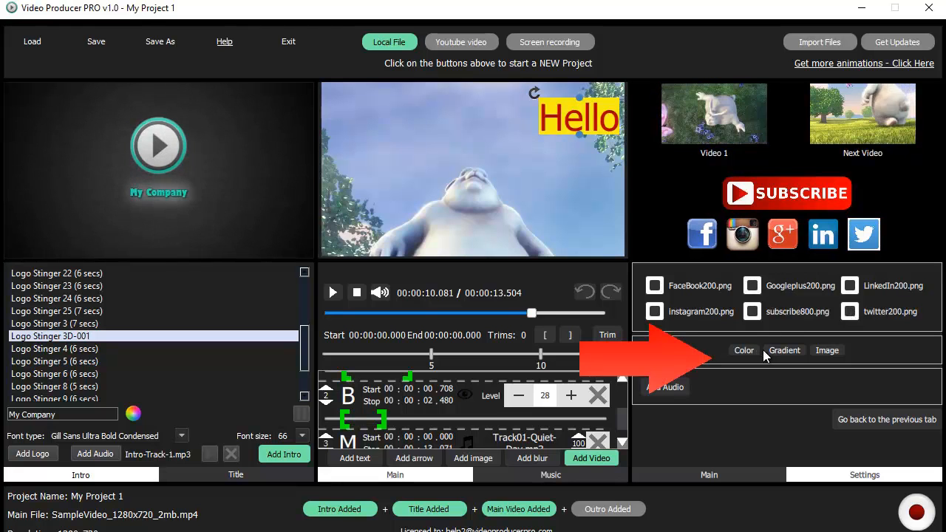
- Give the outro background a gradient and confirm its second colour
click(784, 350)
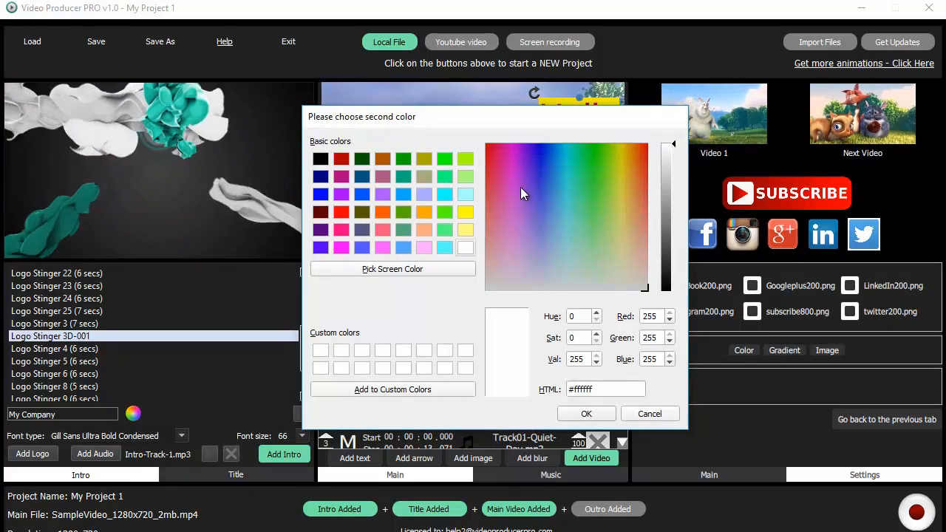
click(586, 413)
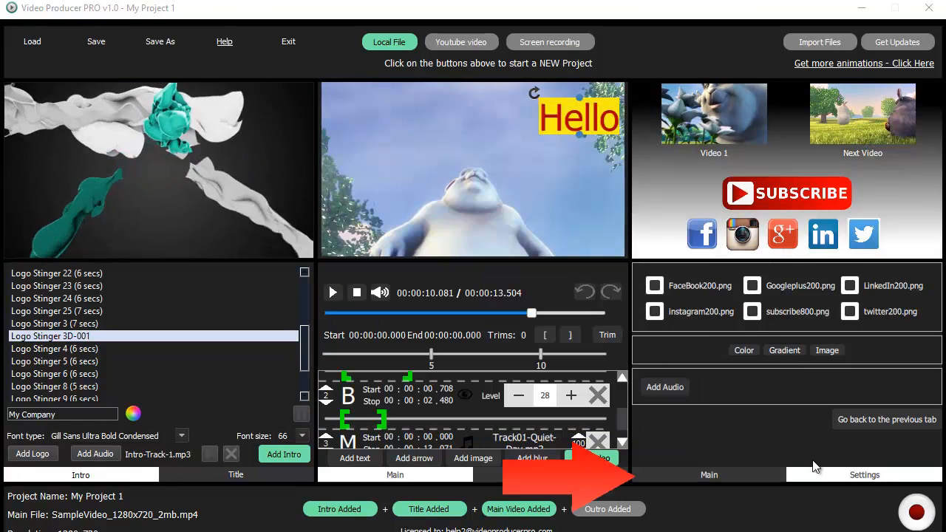
click(726, 470)
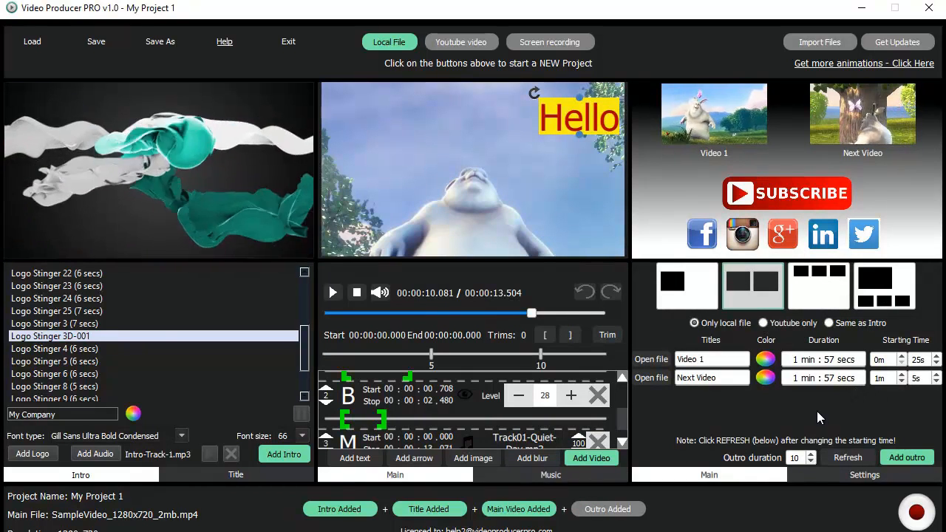
- Start the Next Video panel at 1m 10s, refresh the previews, and add the outro
click(936, 382)
click(936, 374)
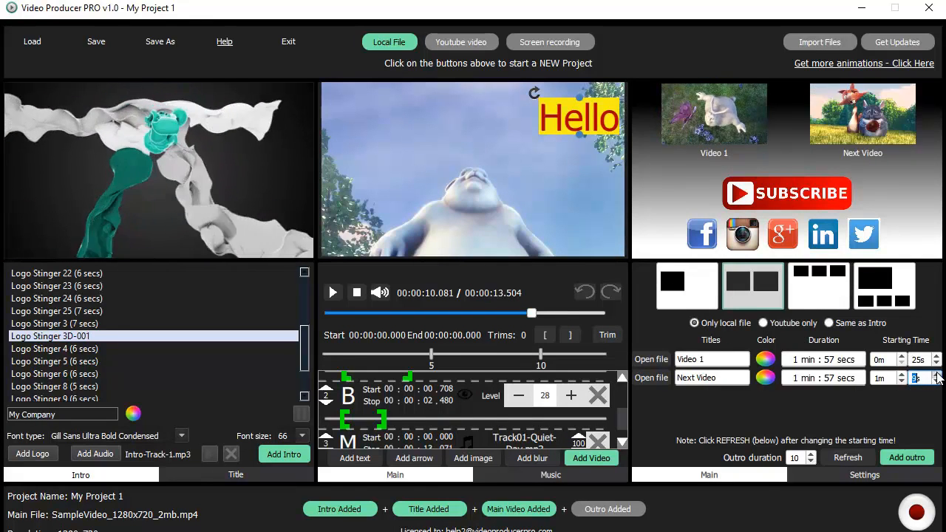
click(936, 374)
click(846, 456)
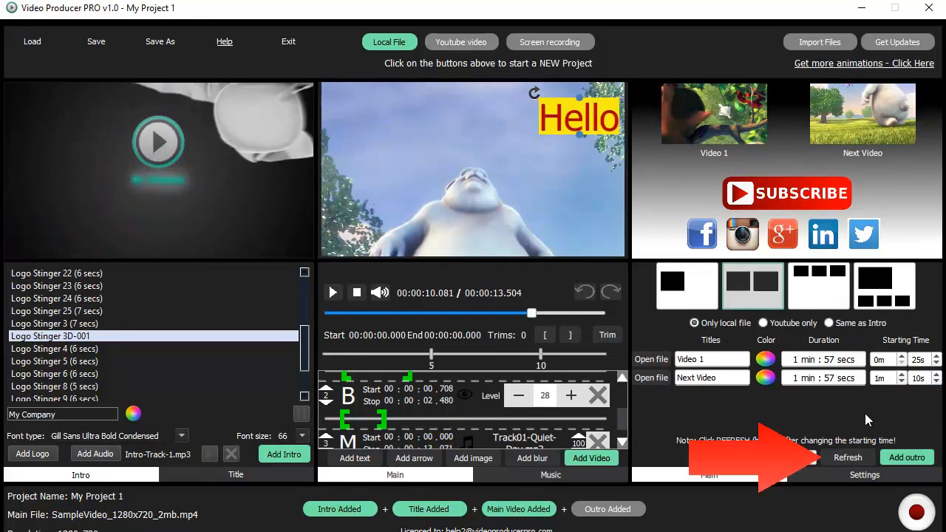
click(908, 457)
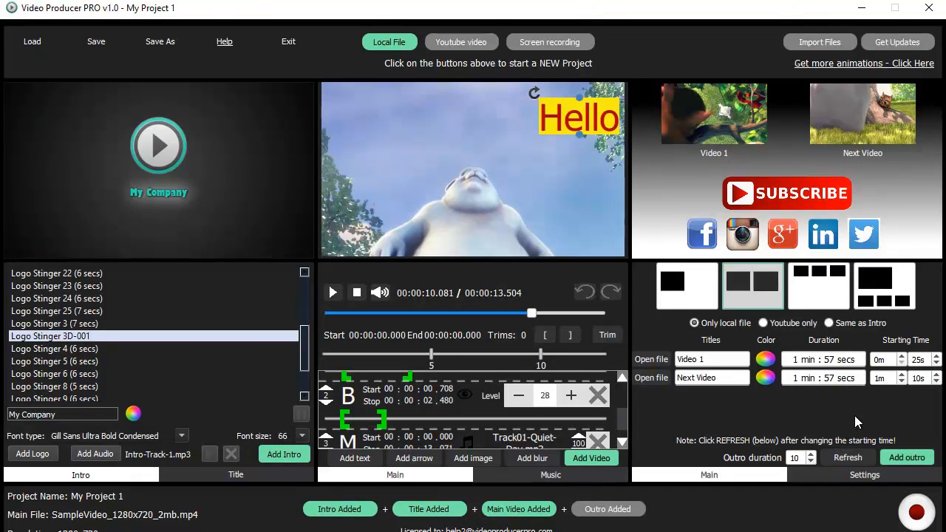
- Render the final video, skip the YouTube upload, and play My Project 1 from its folder
click(917, 513)
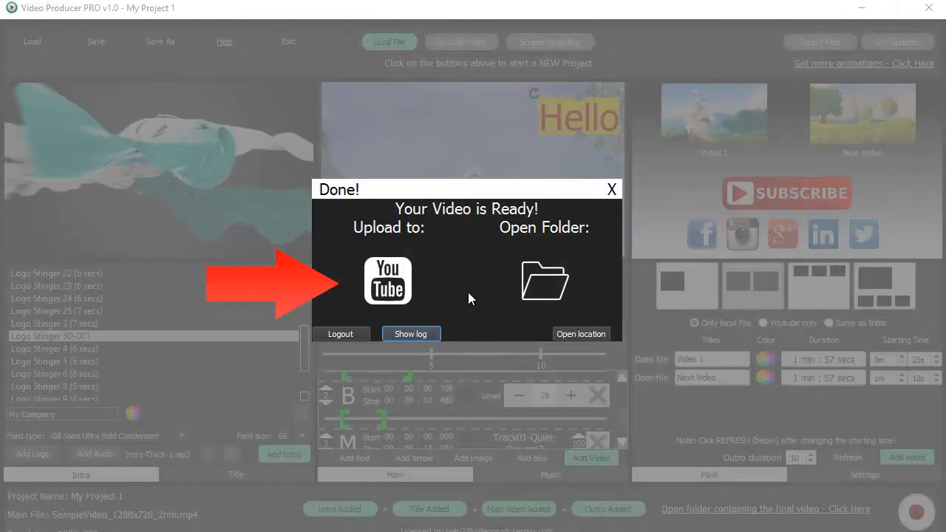
click(388, 276)
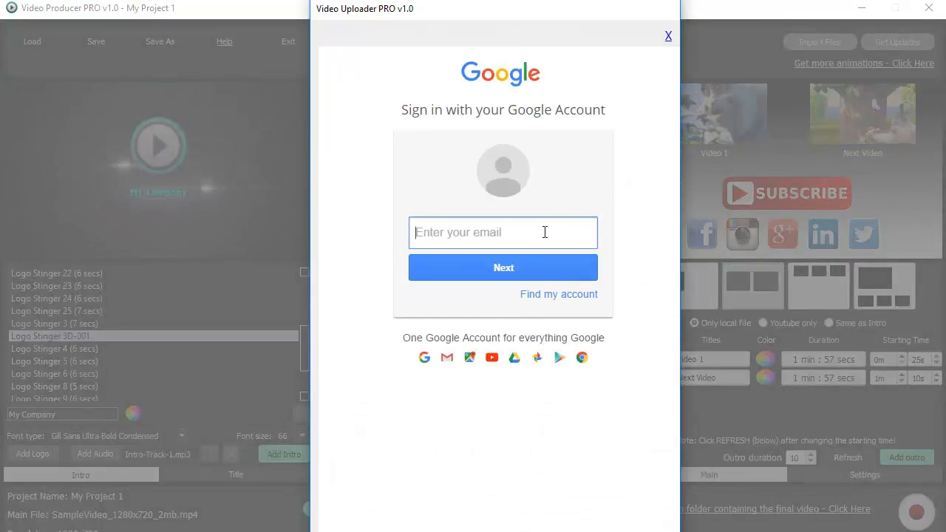
click(667, 37)
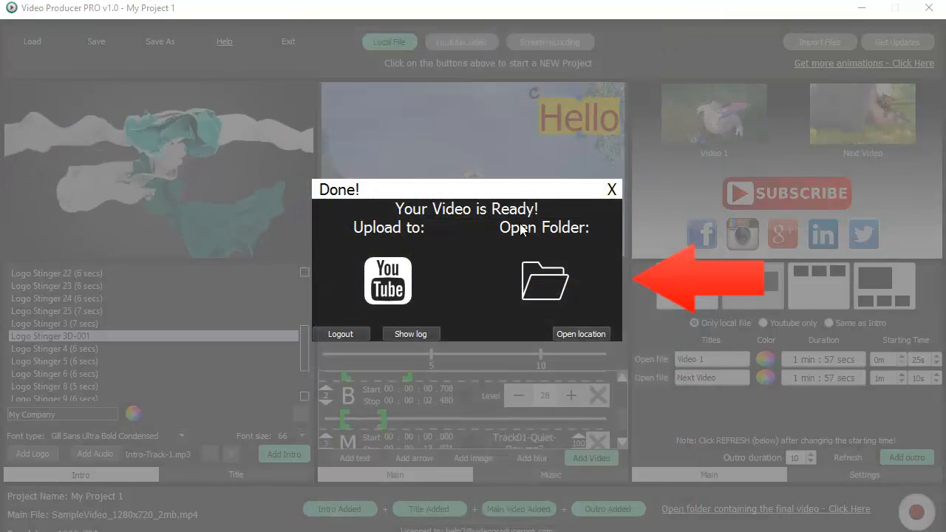
click(546, 270)
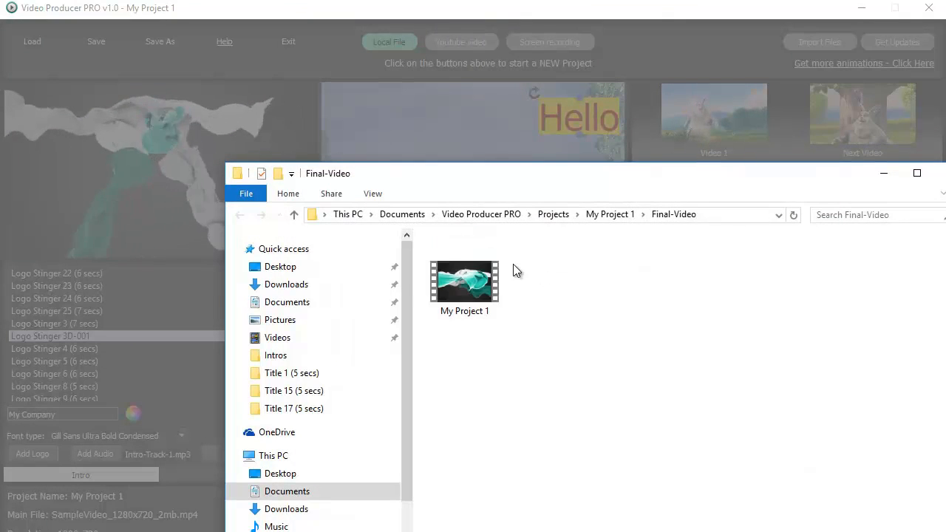
double_click(466, 274)
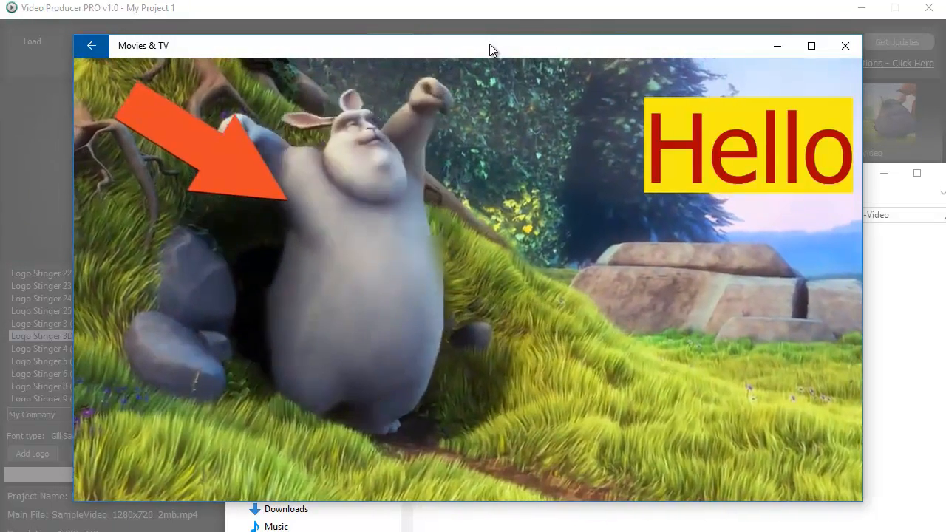
- Watch the exported My Project 1 video play its annotated main clip with the arrow and yellow 'Hello' overlay
mouse_move(488, 77)
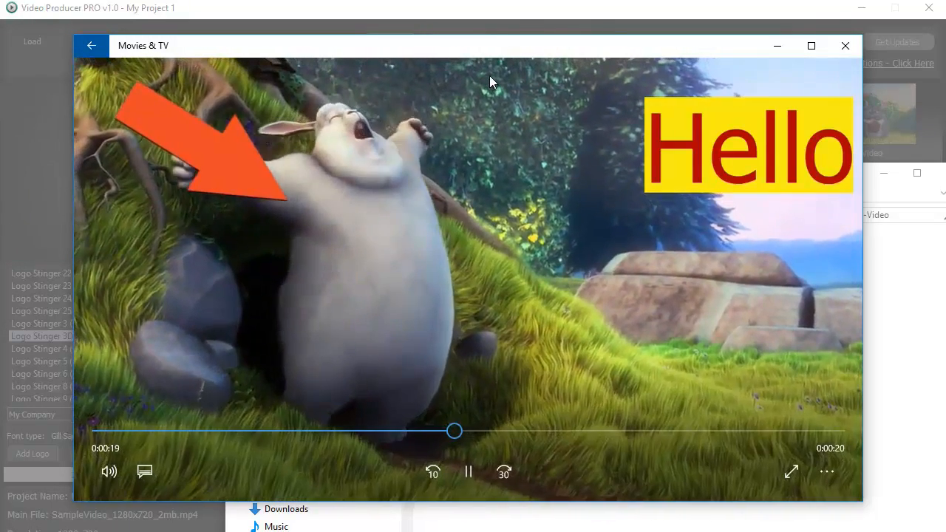